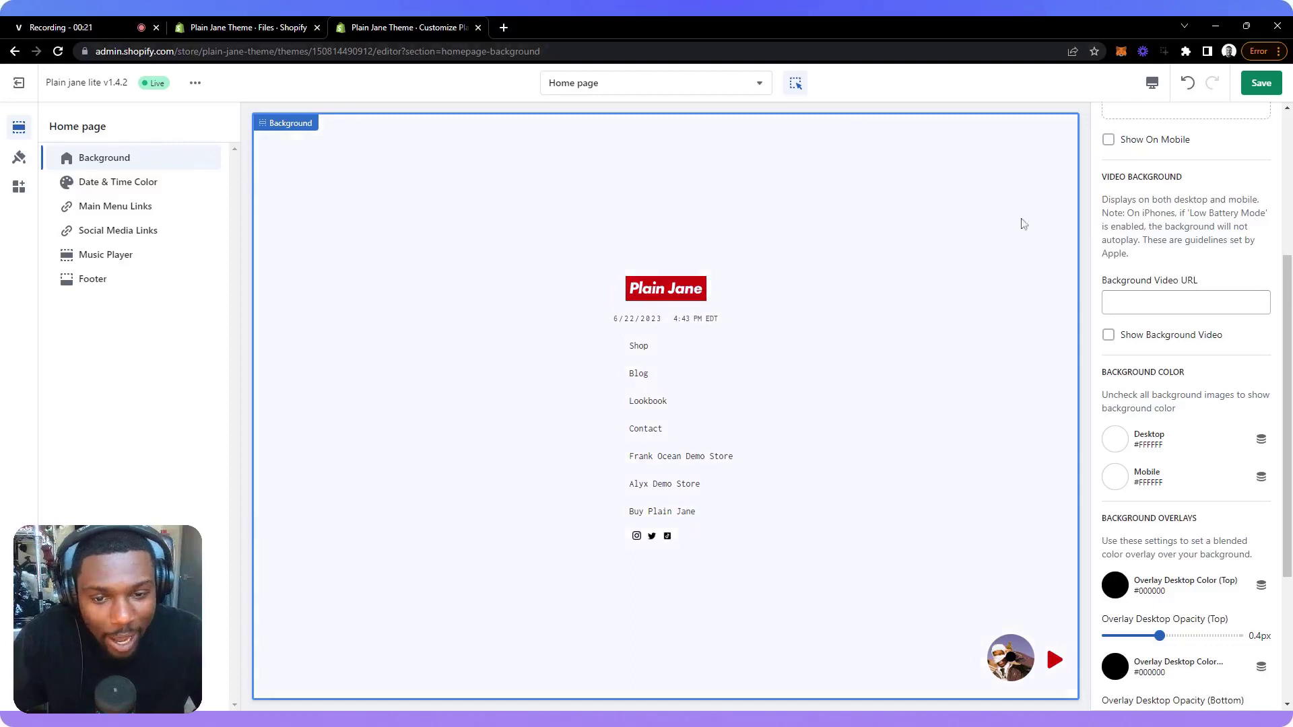
Step: Scroll through the Background settings and highlight the video background note to read it
{"action": "scroll", "coordinate": [1185, 340], "scroll_direction": "down", "scroll_amount": 2}
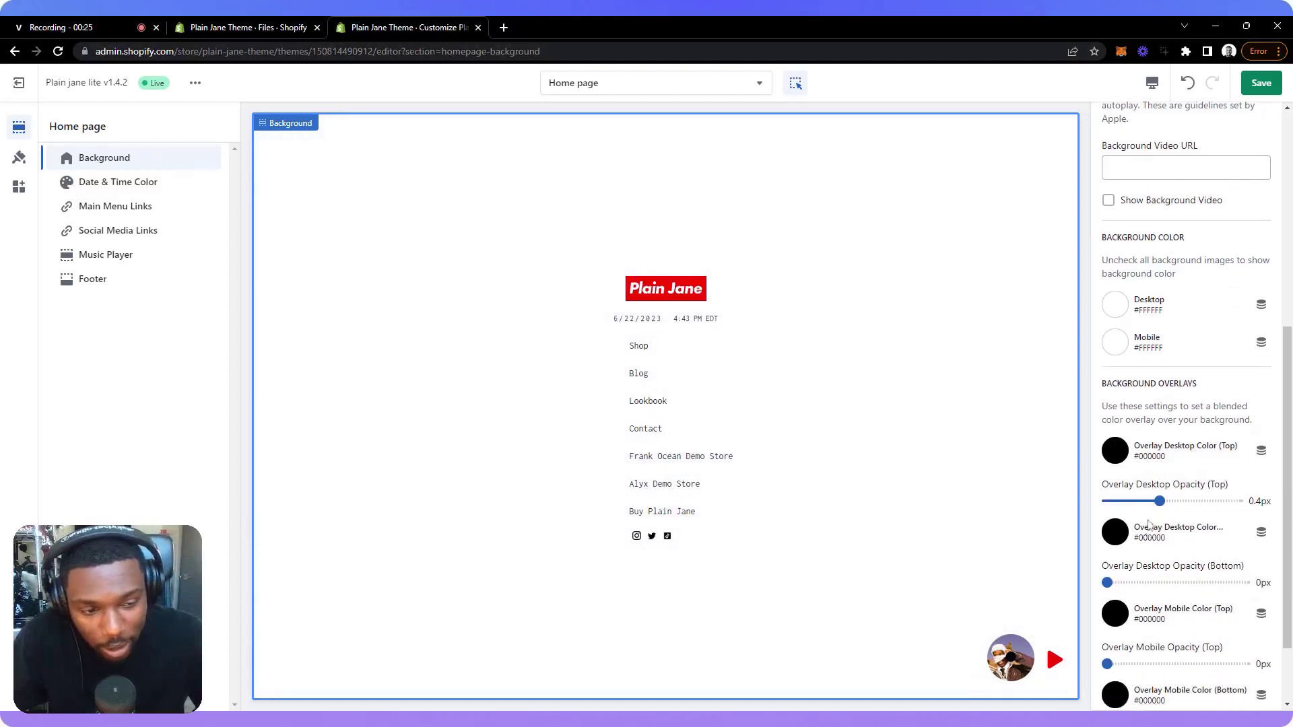
{"action": "scroll", "coordinate": [1150, 524], "scroll_direction": "up", "scroll_amount": 6}
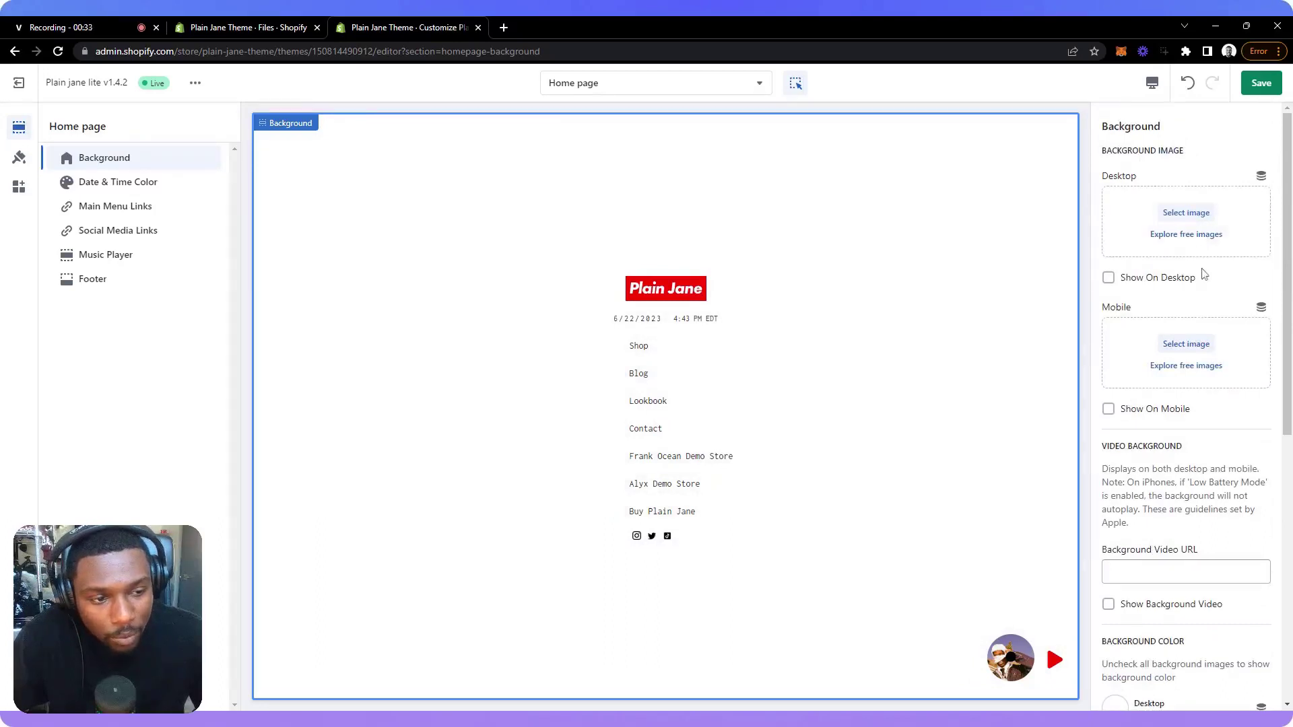
{"action": "scroll", "coordinate": [1189, 276], "scroll_direction": "down", "scroll_amount": 1}
{"action": "scroll", "coordinate": [1167, 250], "scroll_direction": "down", "scroll_amount": 4}
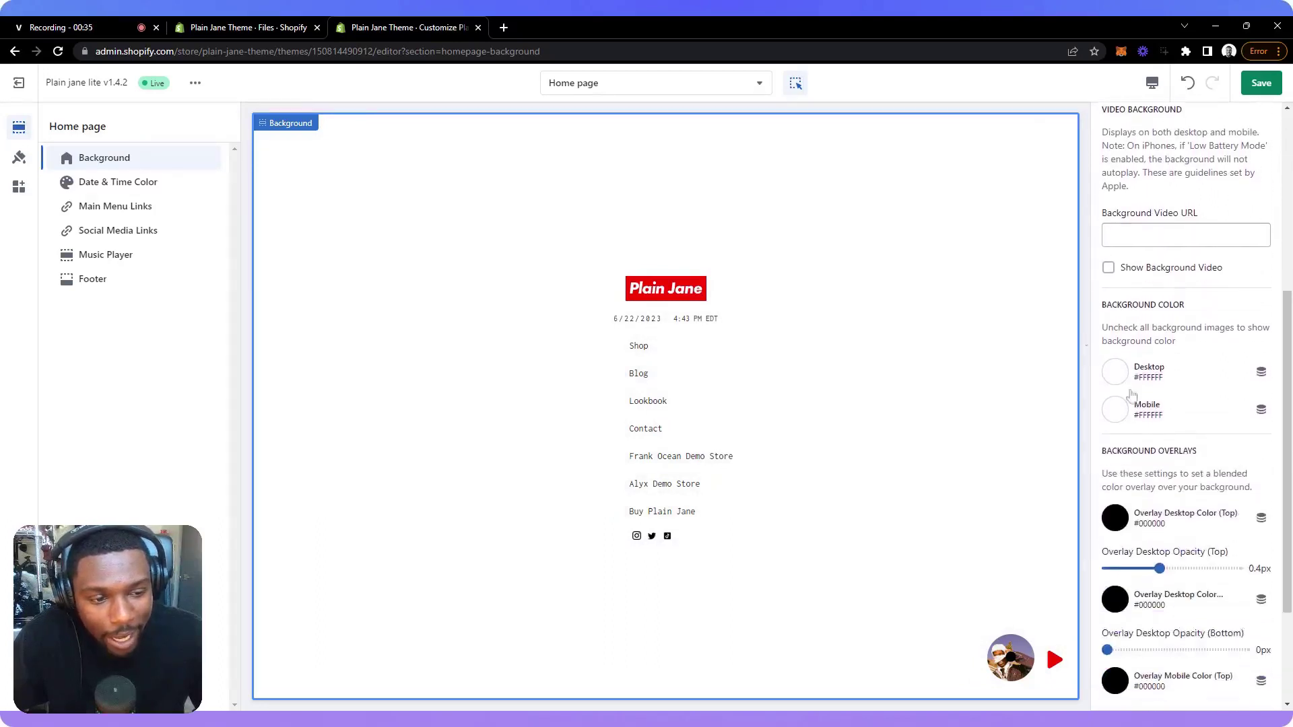
{"action": "scroll", "coordinate": [1138, 355], "scroll_direction": "up", "scroll_amount": 5}
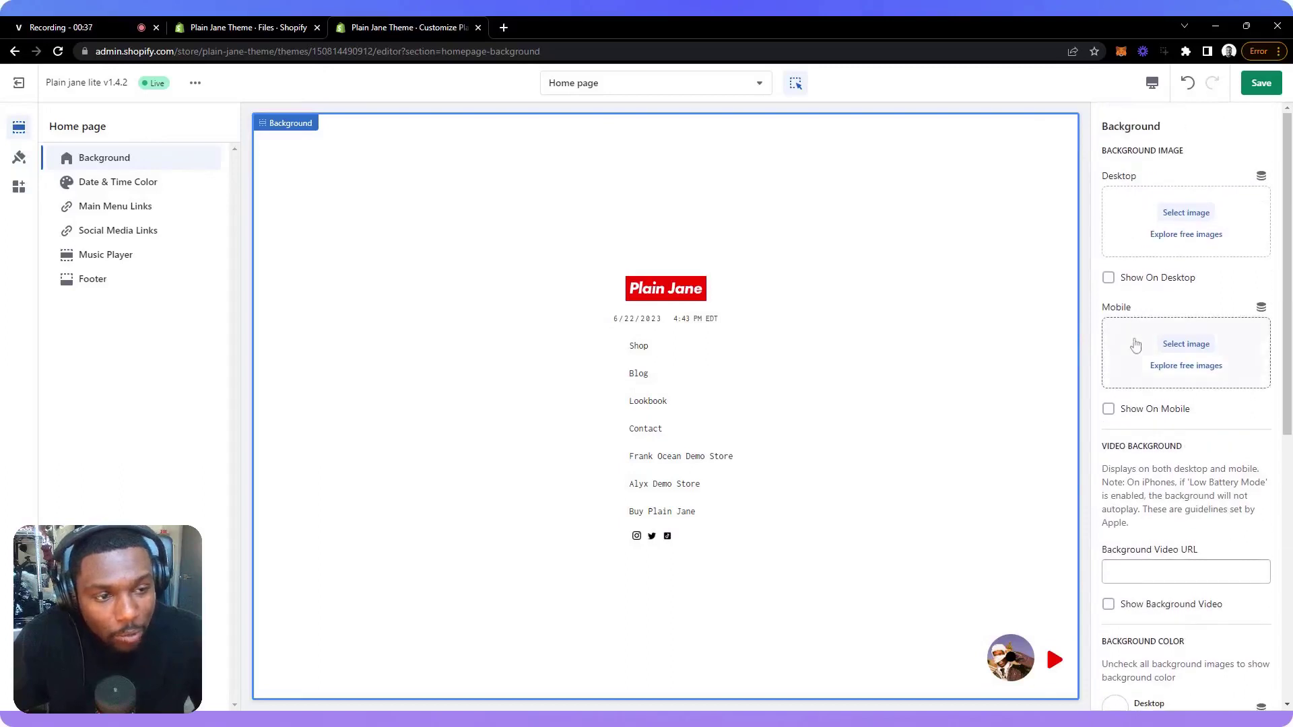
{"action": "scroll", "coordinate": [1201, 297], "scroll_direction": "down", "scroll_amount": 5}
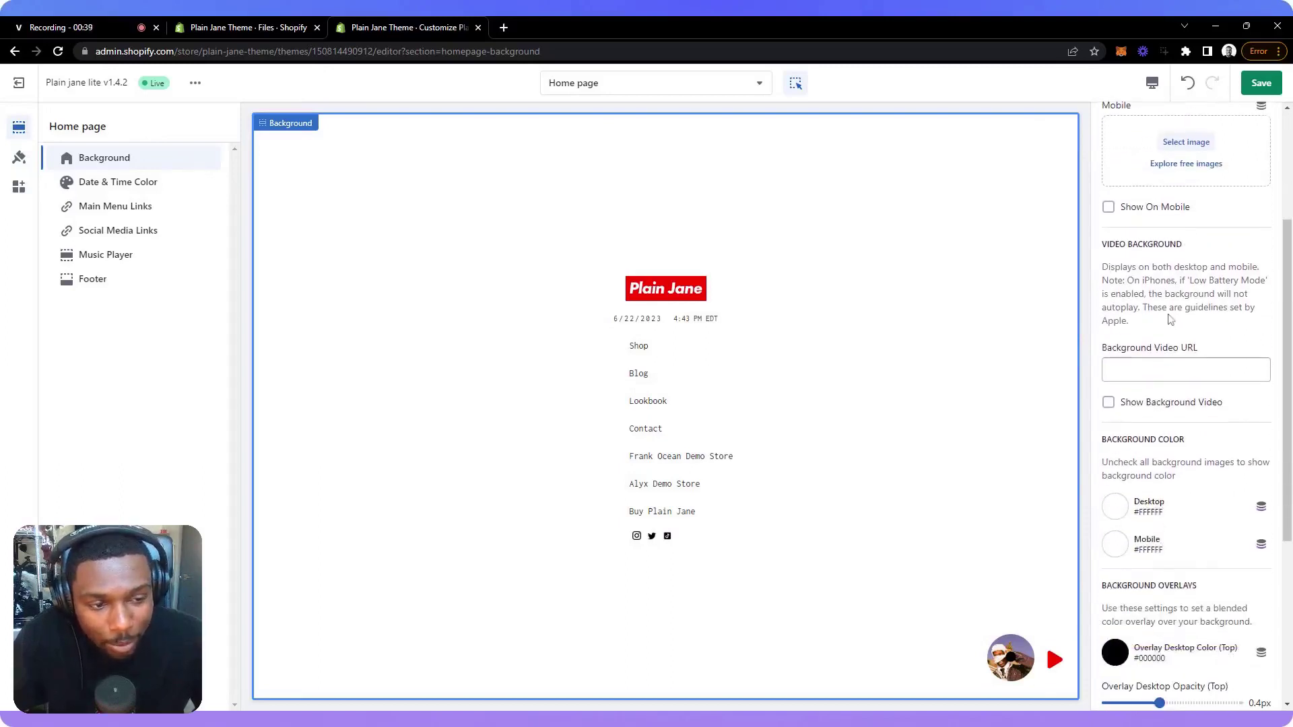
{"action": "scroll", "coordinate": [1195, 311], "scroll_direction": "down", "scroll_amount": 2}
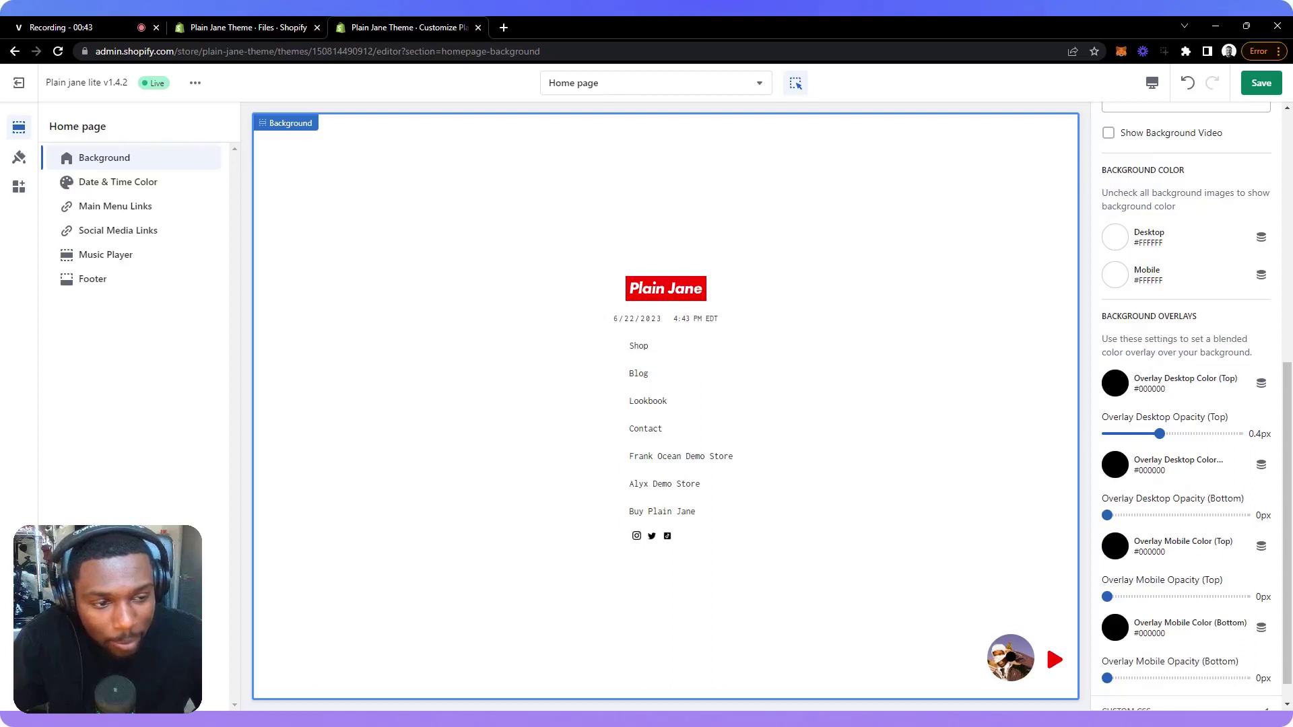
{"action": "scroll", "coordinate": [1206, 404], "scroll_direction": "up", "scroll_amount": 7}
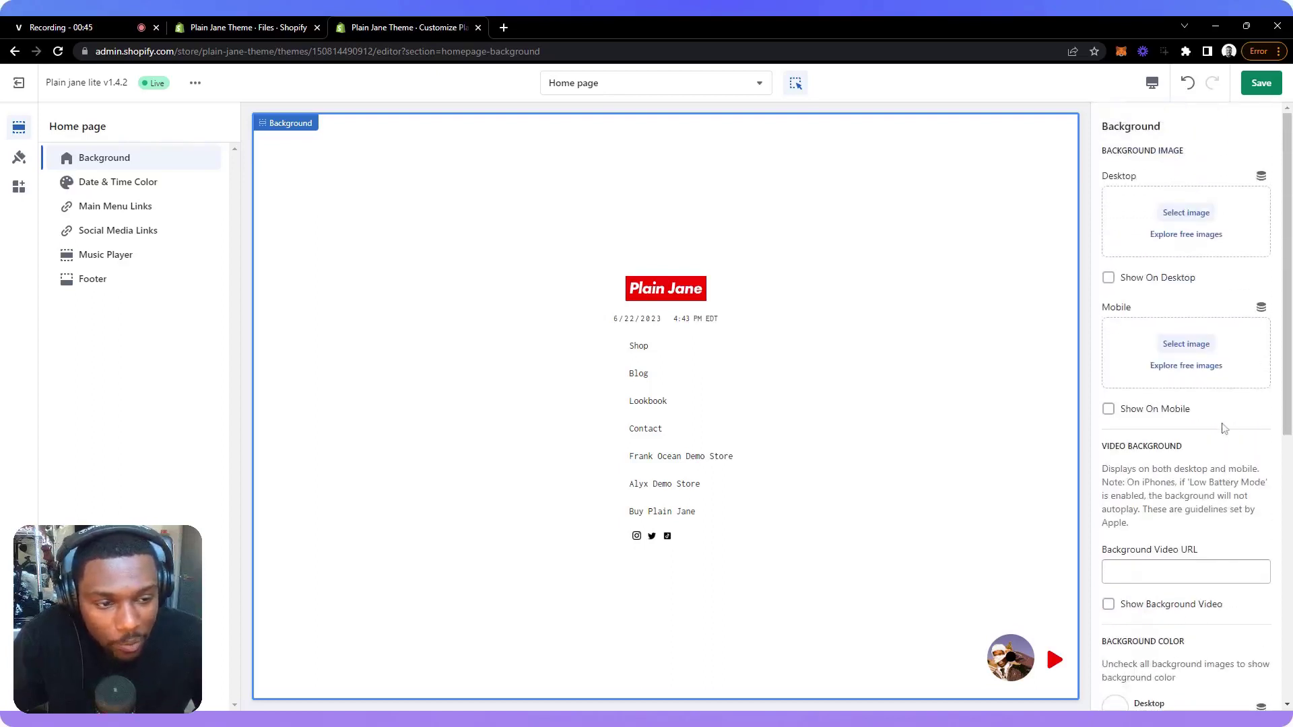
{"action": "scroll", "coordinate": [1218, 427], "scroll_direction": "down", "scroll_amount": 1}
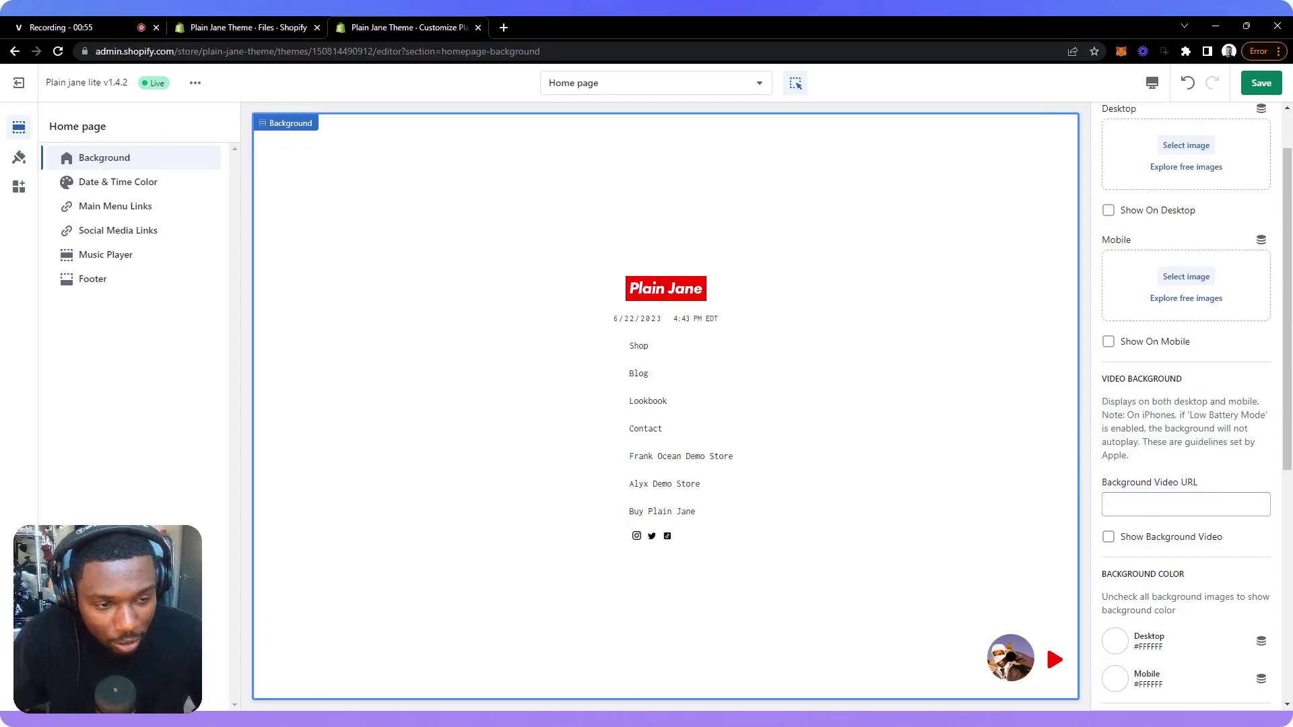
{"action": "mouse_move", "coordinate": [1102, 402]}
{"action": "left_mouse_down"}
{"action": "mouse_move", "coordinate": [1146, 432]}
{"action": "mouse_move", "coordinate": [1158, 467]}
{"action": "mouse_move", "coordinate": [1145, 417]}
{"action": "mouse_move", "coordinate": [1101, 398]}
{"action": "left_mouse_up"}
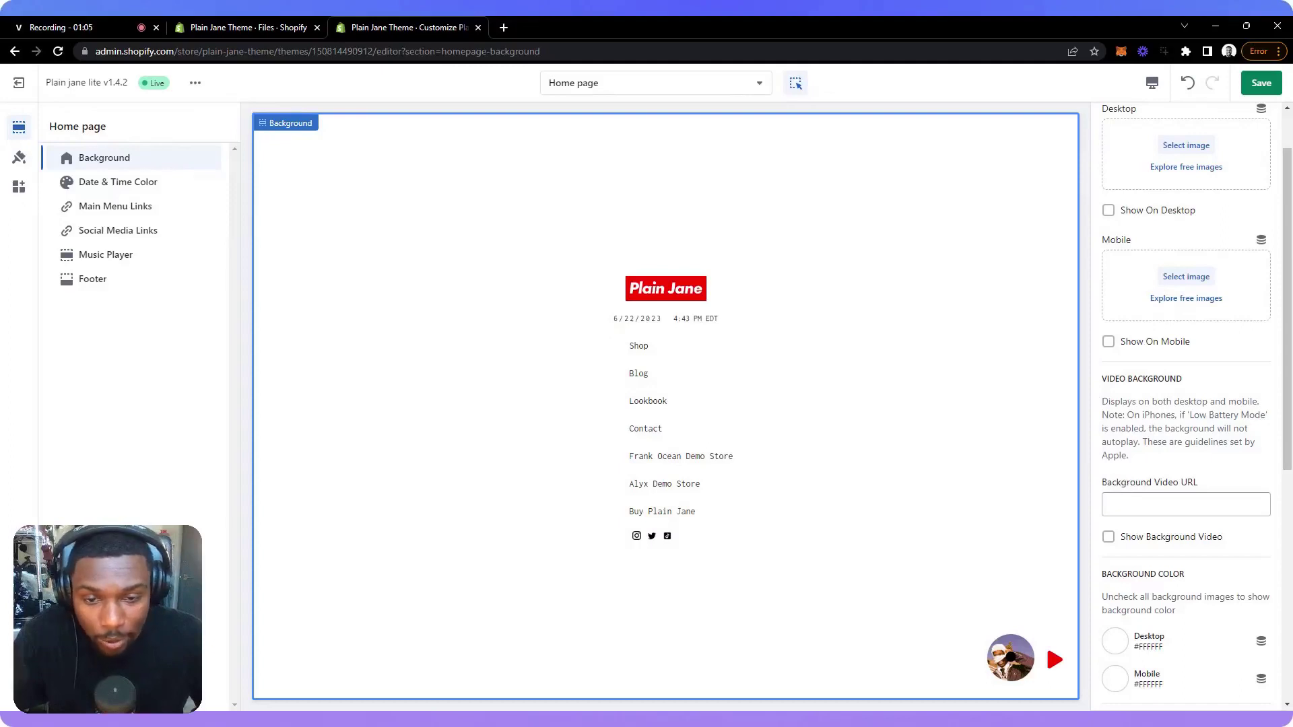
Step: Copy the PALACE STARTER video link from the store's Files and return to Customize
{"action": "left_click", "coordinate": [243, 28]}
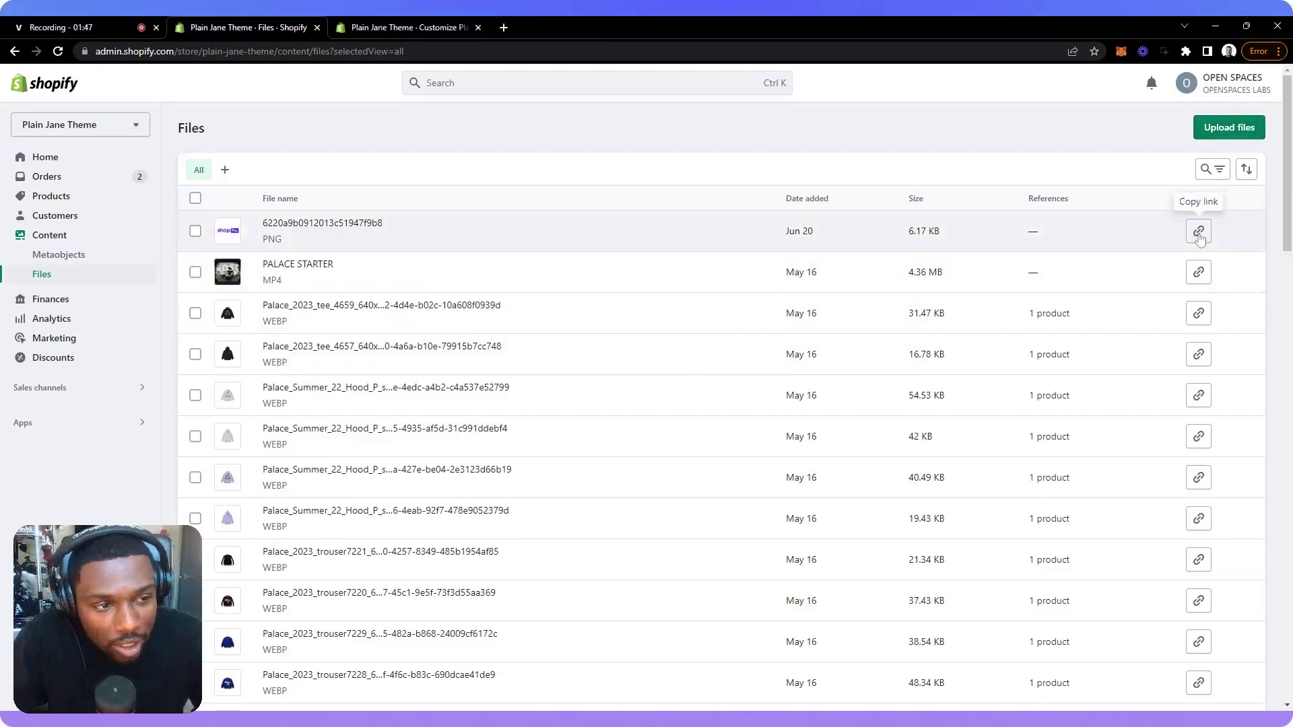
{"action": "left_click", "coordinate": [1199, 272]}
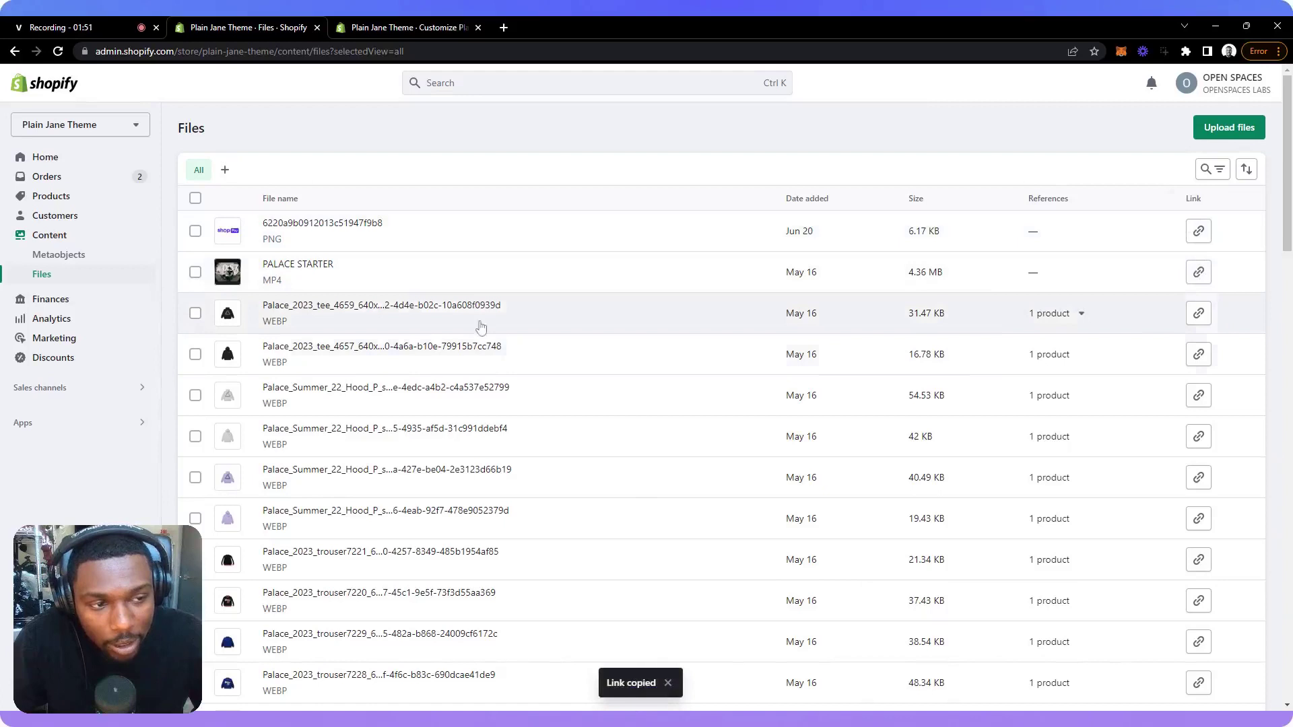
{"action": "left_click", "coordinate": [404, 29]}
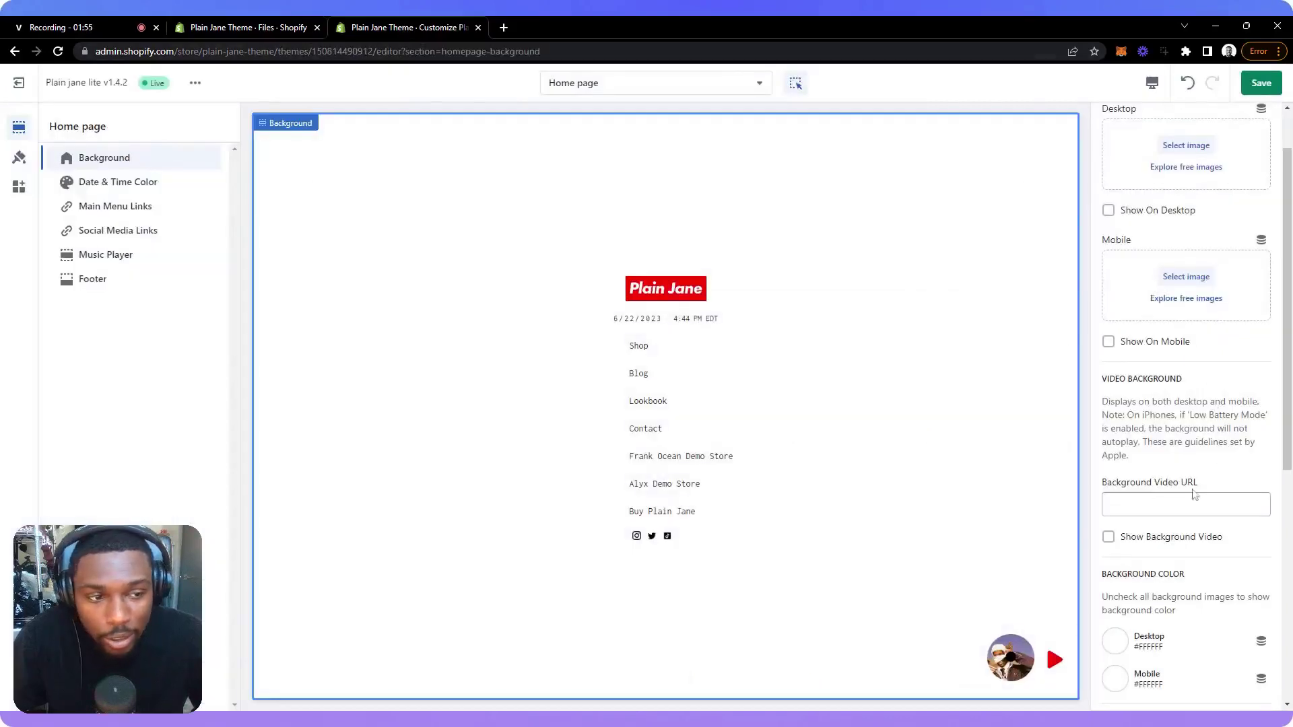
Step: Paste the copied cdn.shopify.com link into Background Video URL and enable Show Background Video
{"action": "left_click", "coordinate": [1186, 505]}
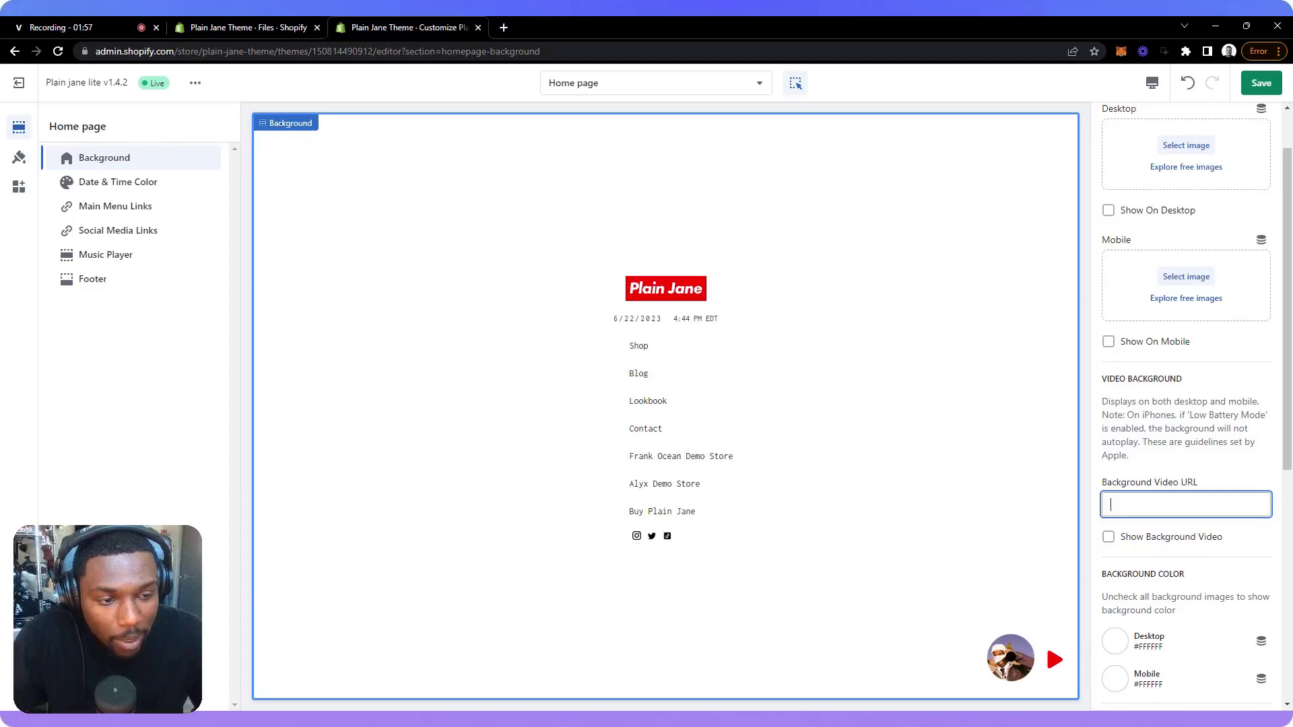
{"action": "key", "text": "ctrl+v"}
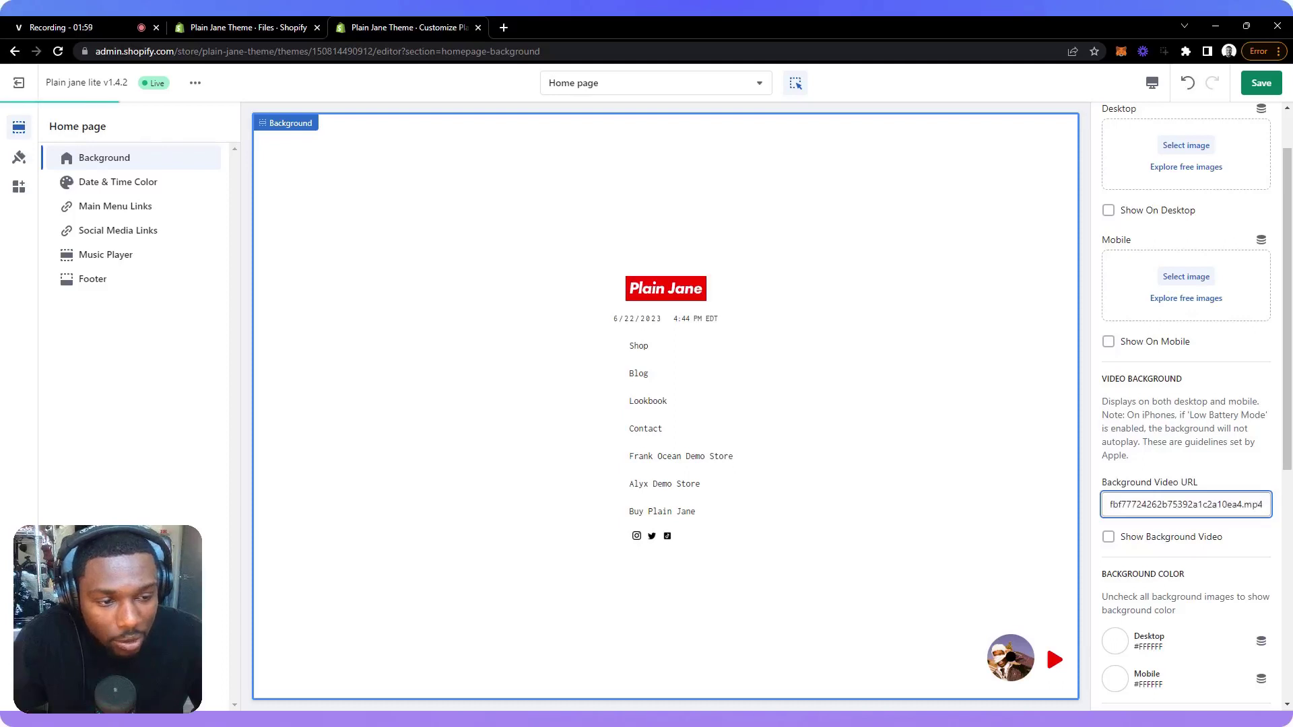
{"action": "left_click", "coordinate": [1162, 465]}
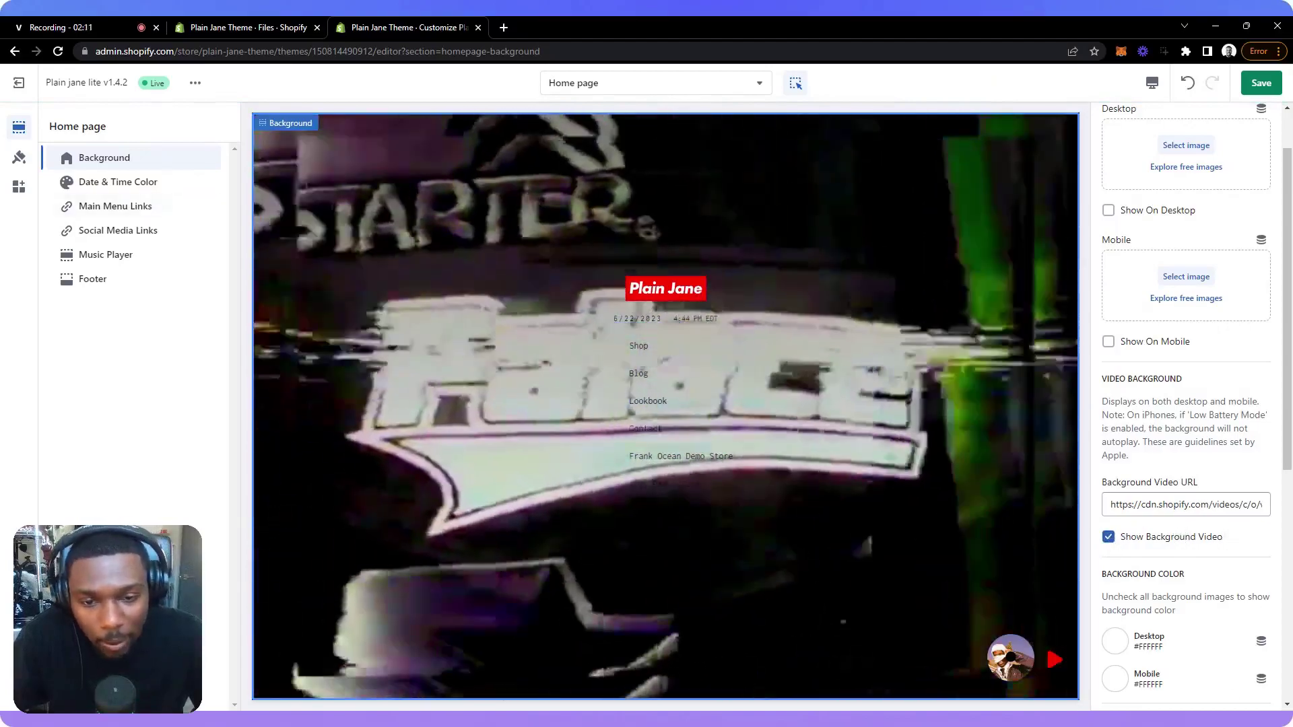
{"action": "scroll", "coordinate": [1160, 477], "scroll_direction": "down", "scroll_amount": 4}
{"action": "scroll", "coordinate": [1160, 476], "scroll_direction": "down", "scroll_amount": 3}
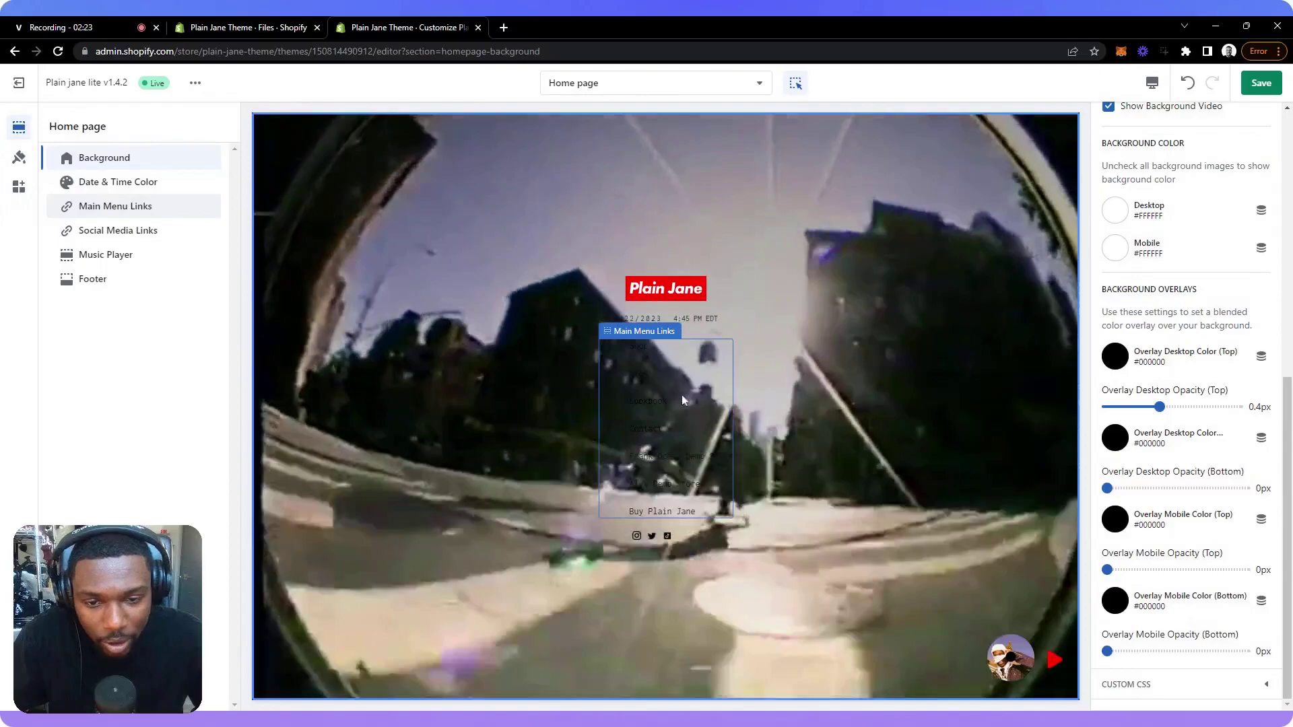
Step: Make the Main Menu navigation links white (#FFFFFF), then go back to Background settings
{"action": "left_click", "coordinate": [650, 399]}
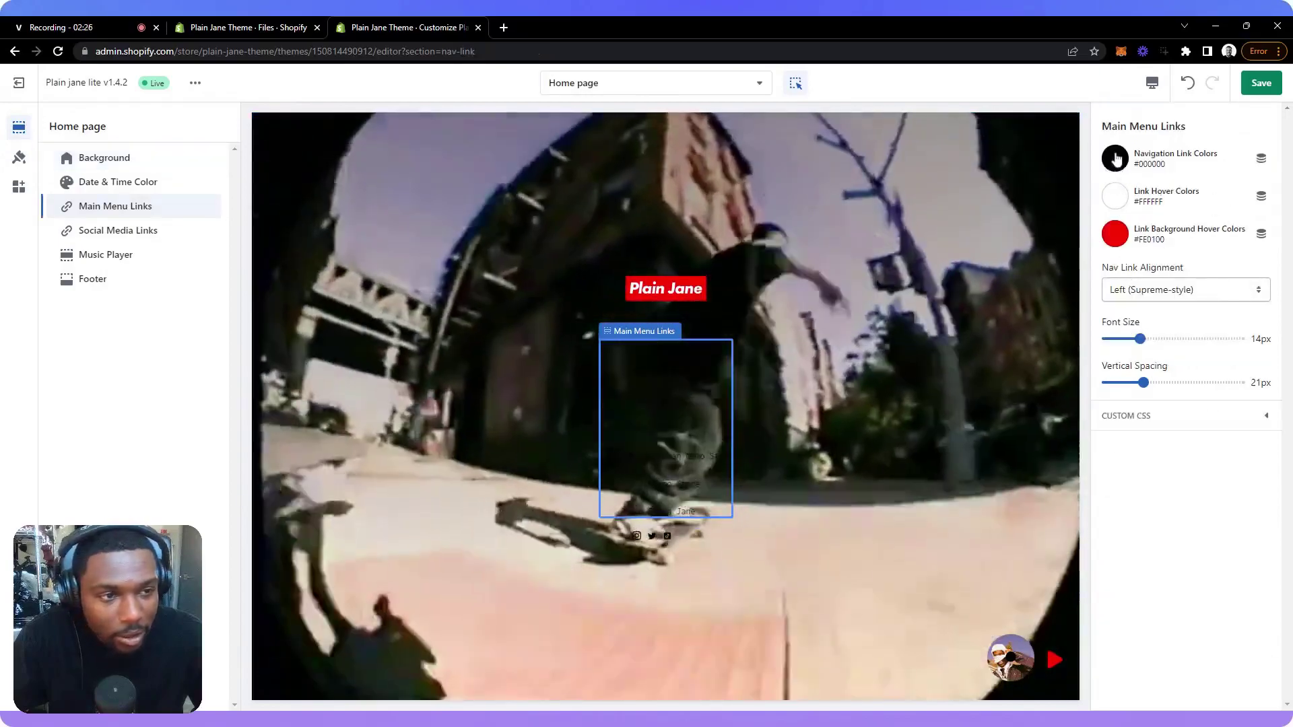
{"action": "left_click", "coordinate": [1116, 157]}
{"action": "left_click_drag", "start_coordinate": [1115, 247], "coordinate": [1105, 168]}
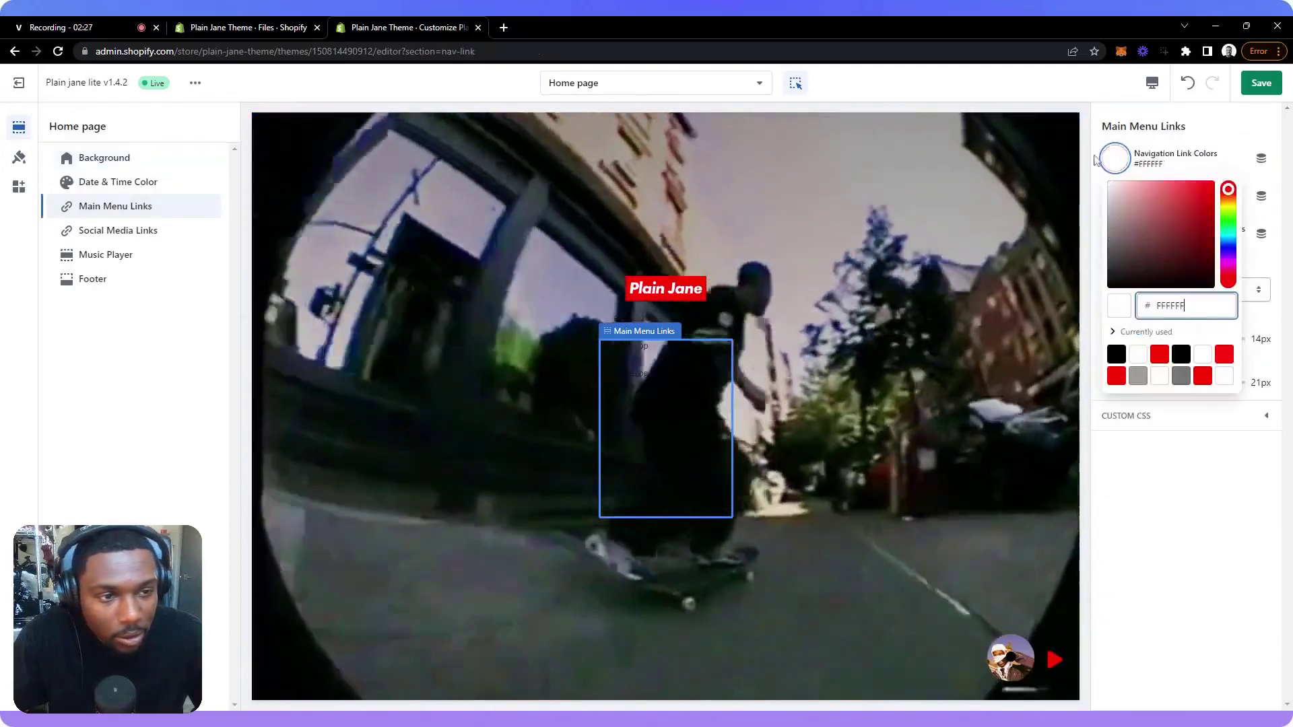
{"action": "left_click", "coordinate": [1100, 139]}
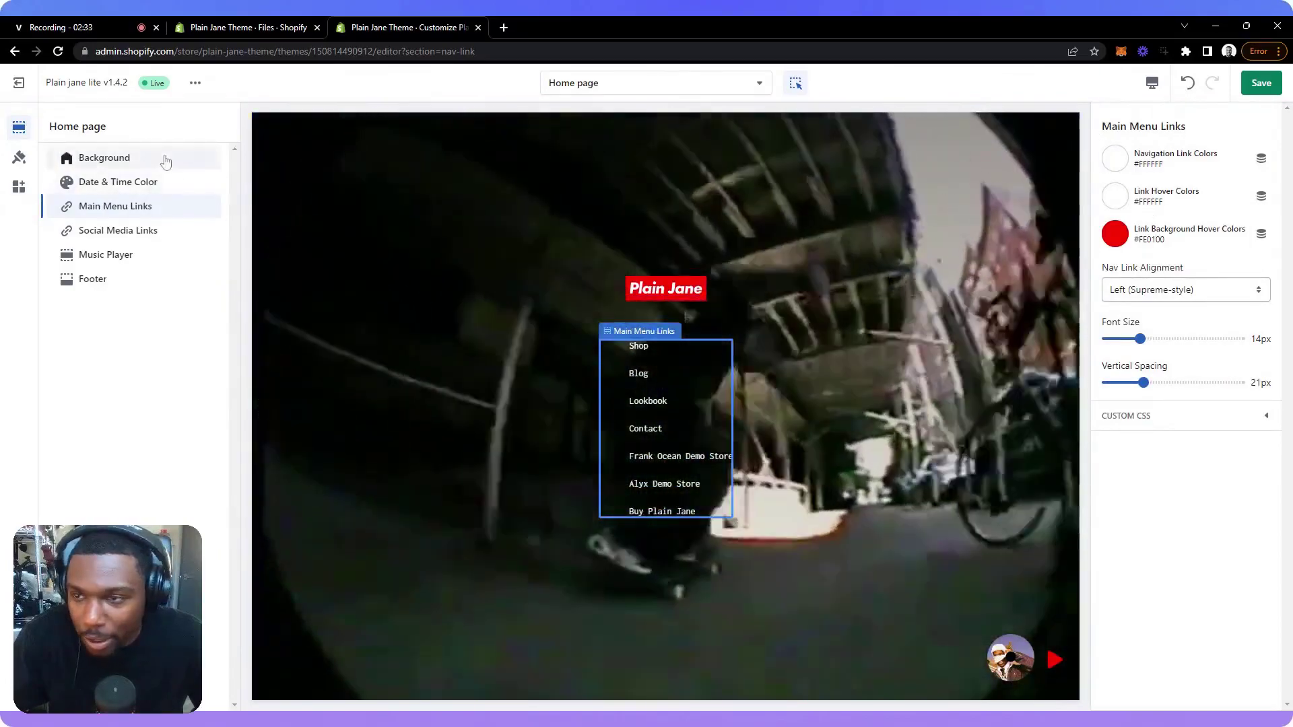
{"action": "left_click", "coordinate": [163, 159]}
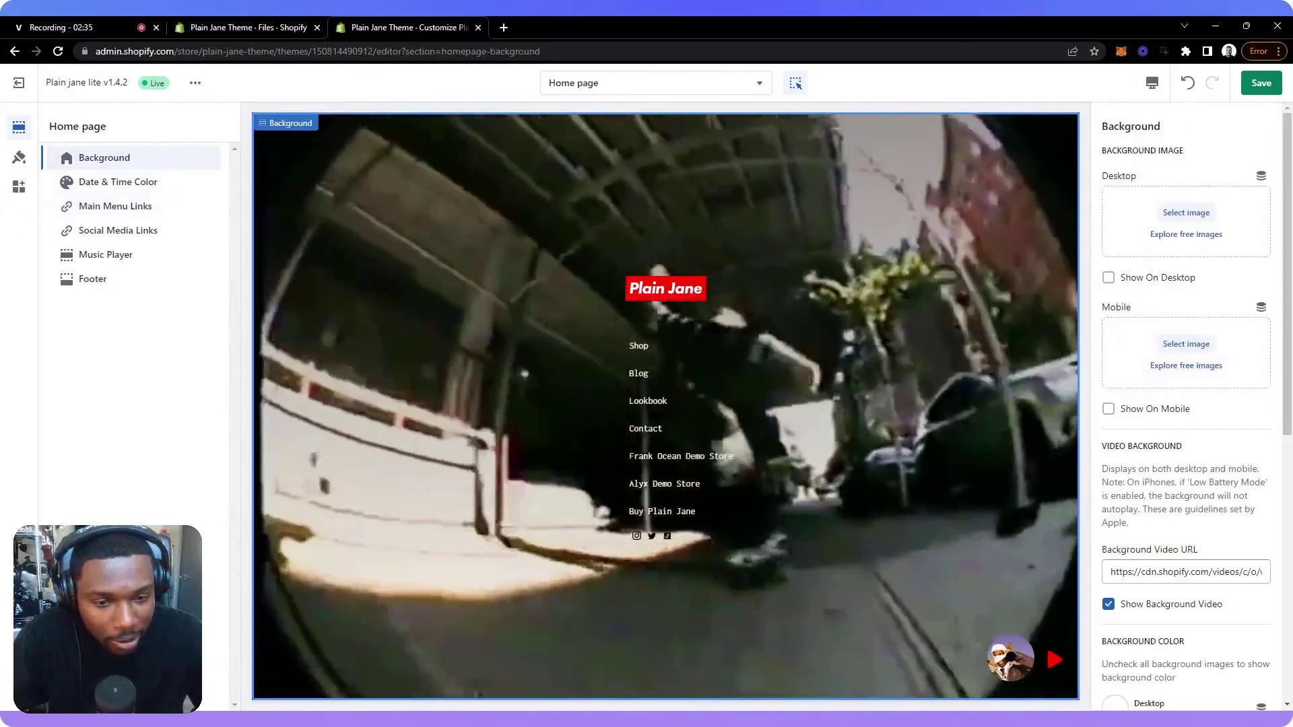
Step: Set the top desktop overlay to 0.9 opacity and blue #0026FE
{"action": "scroll", "coordinate": [1171, 432], "scroll_direction": "down", "scroll_amount": 7}
{"action": "scroll", "coordinate": [1177, 460], "scroll_direction": "down", "scroll_amount": 1}
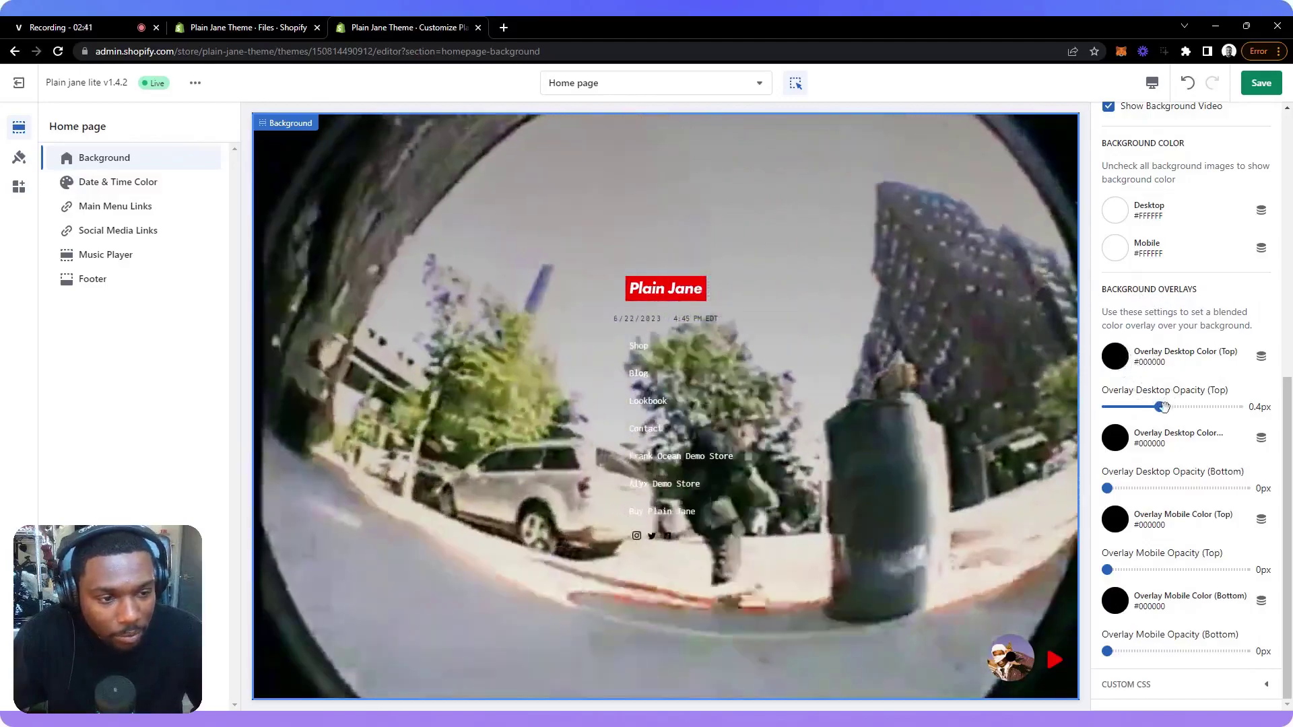
{"action": "left_click_drag", "start_coordinate": [1161, 406], "coordinate": [1225, 406]}
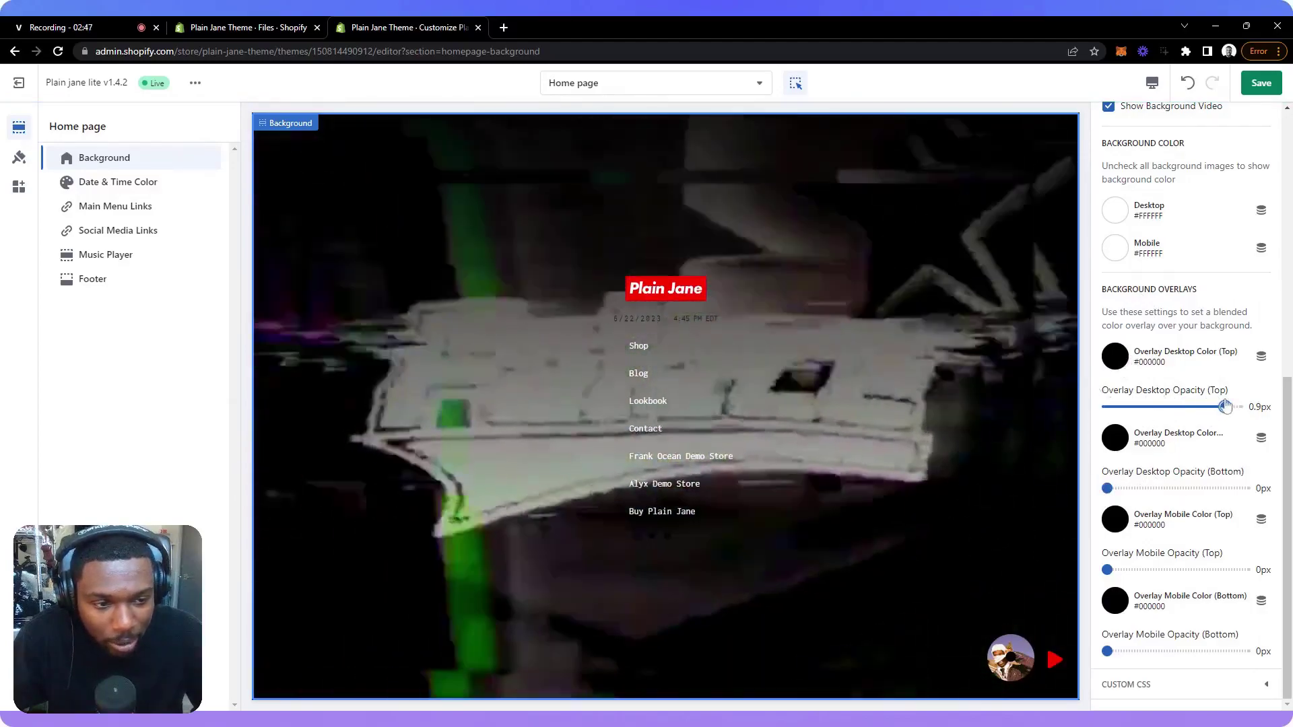
{"action": "left_click", "coordinate": [1115, 358]}
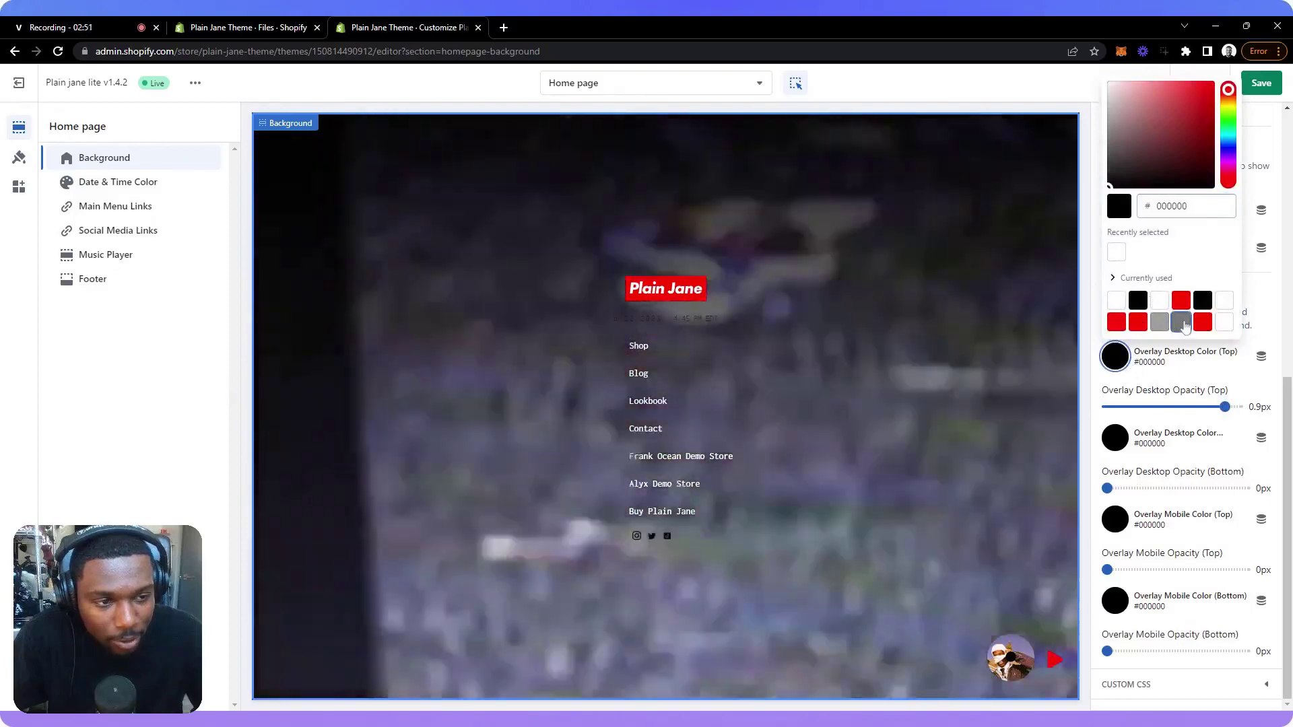
{"action": "left_click", "coordinate": [1182, 324]}
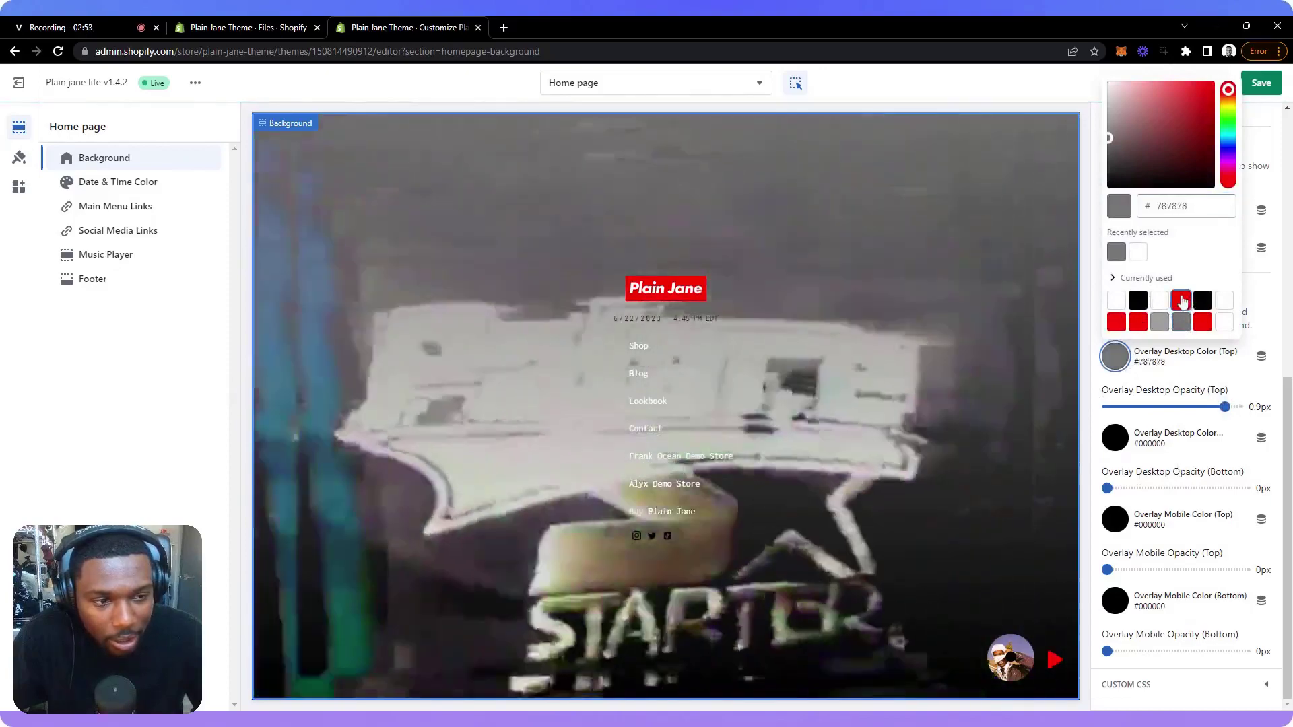
{"action": "left_click", "coordinate": [1183, 302]}
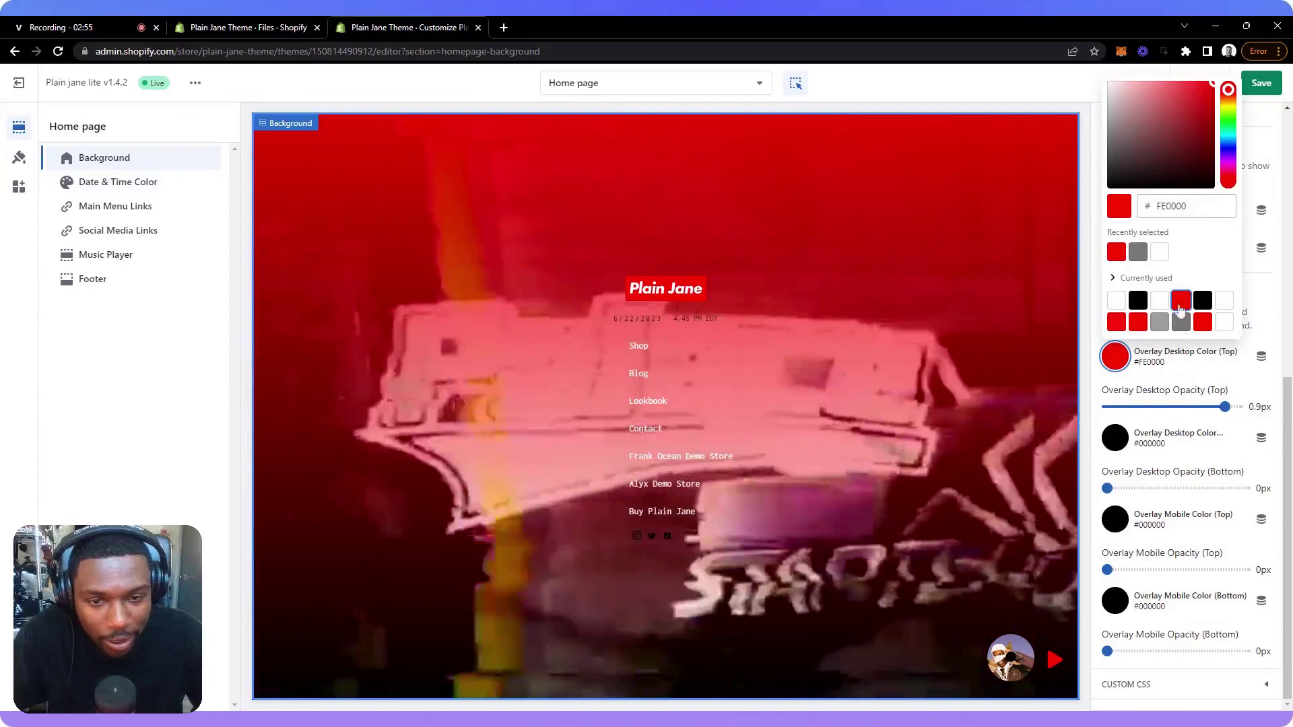
{"action": "left_click", "coordinate": [1230, 135]}
{"action": "left_click", "coordinate": [1228, 148]}
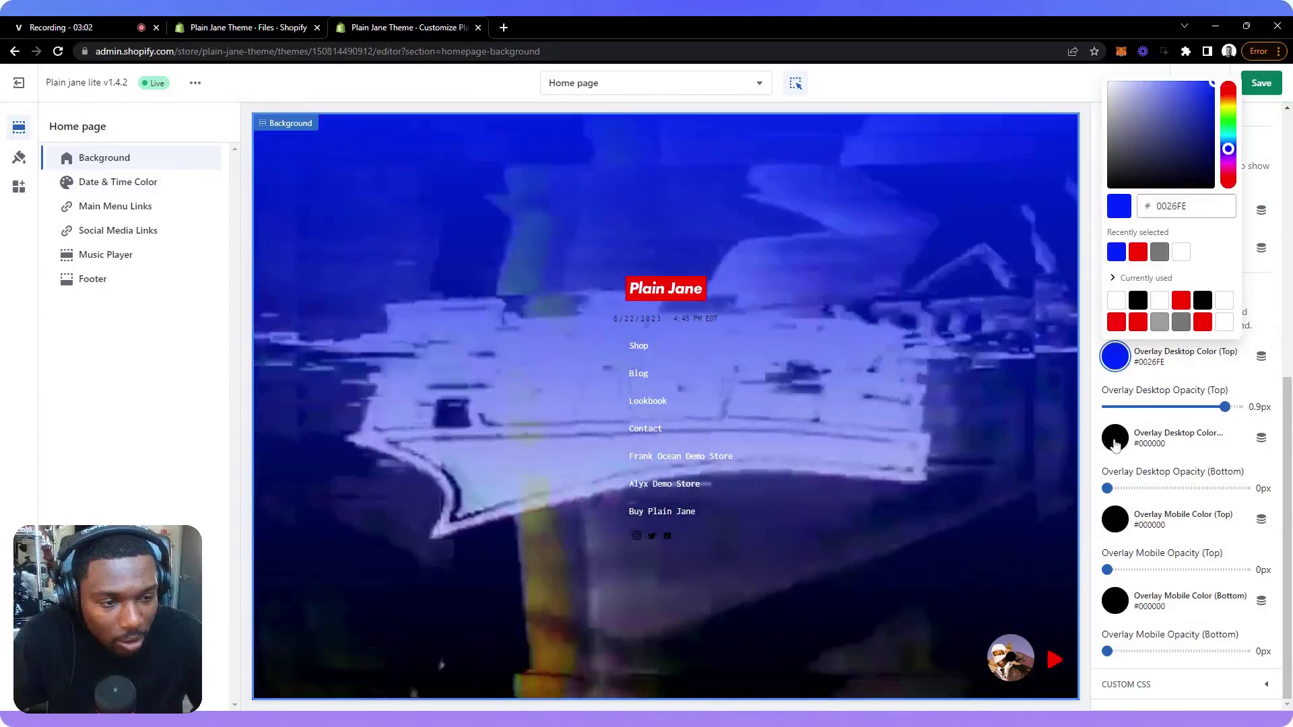
Step: Give the bottom desktop overlay red #FE0000 at 0.6 opacity
{"action": "left_click", "coordinate": [1115, 439]}
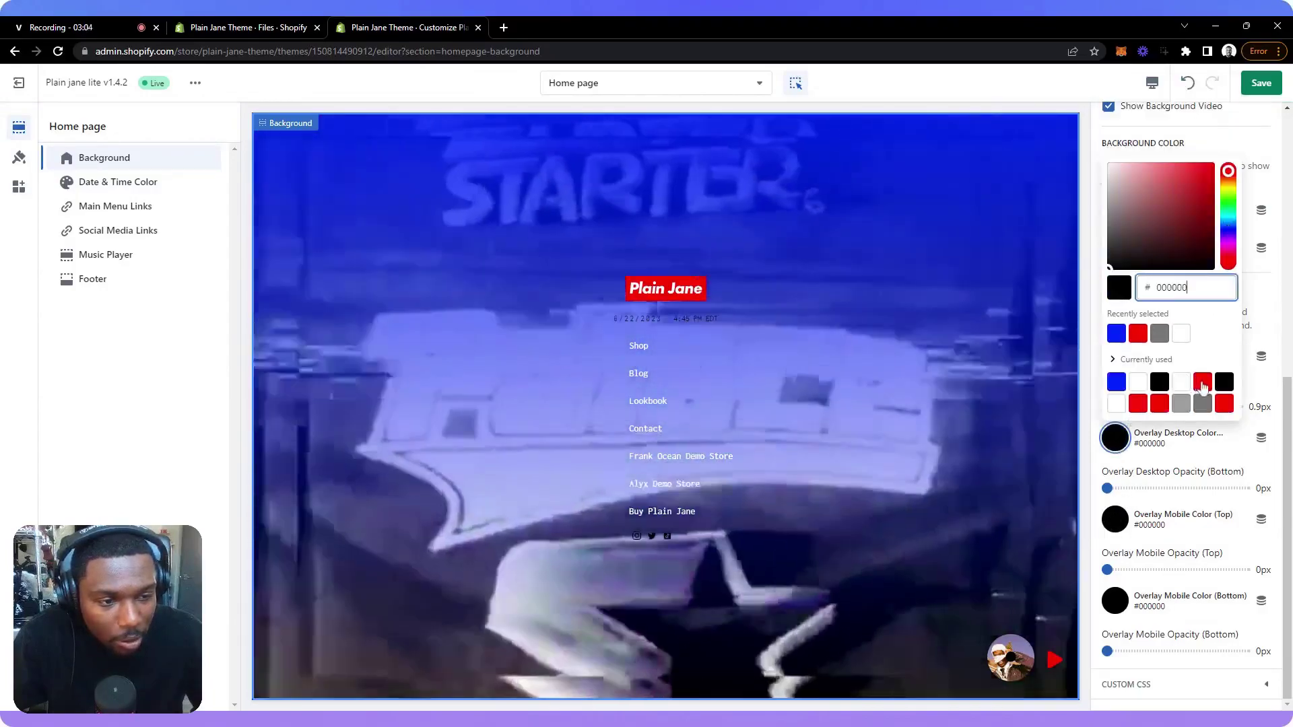
{"action": "left_click", "coordinate": [1204, 383]}
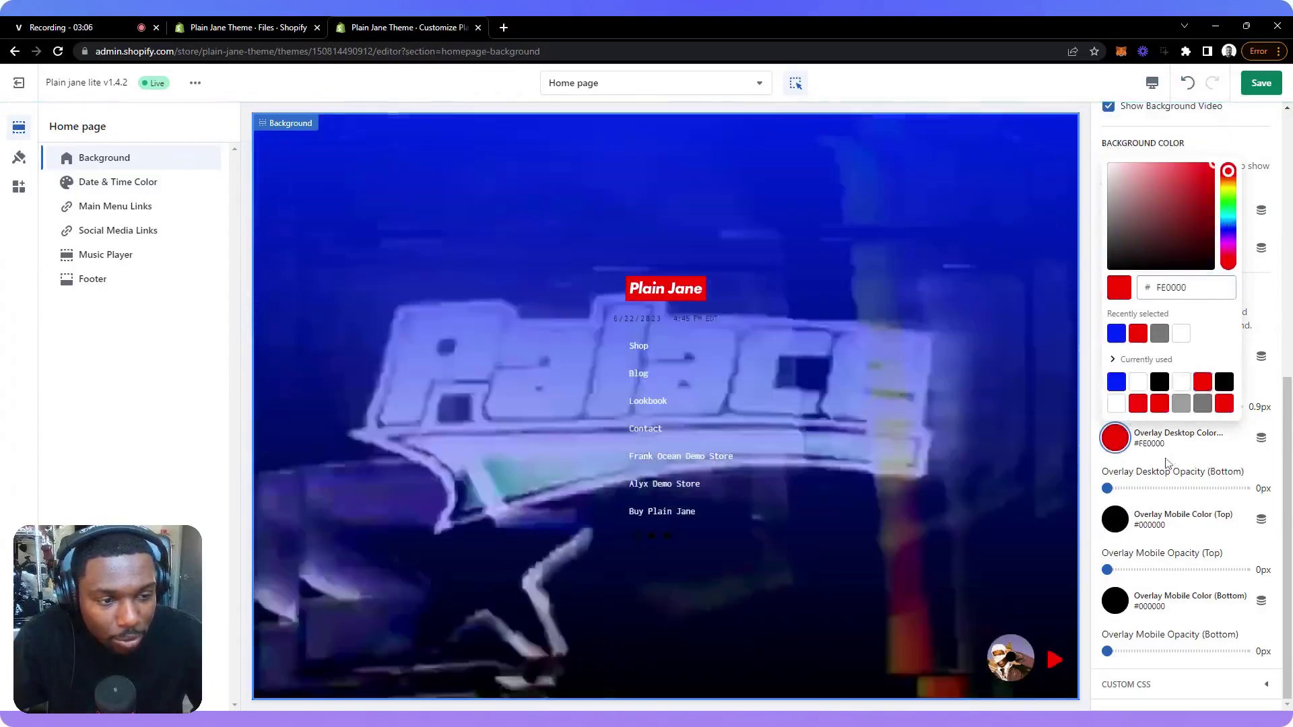
{"action": "left_click", "coordinate": [1146, 465]}
{"action": "left_click_drag", "start_coordinate": [1120, 488], "coordinate": [1187, 488]}
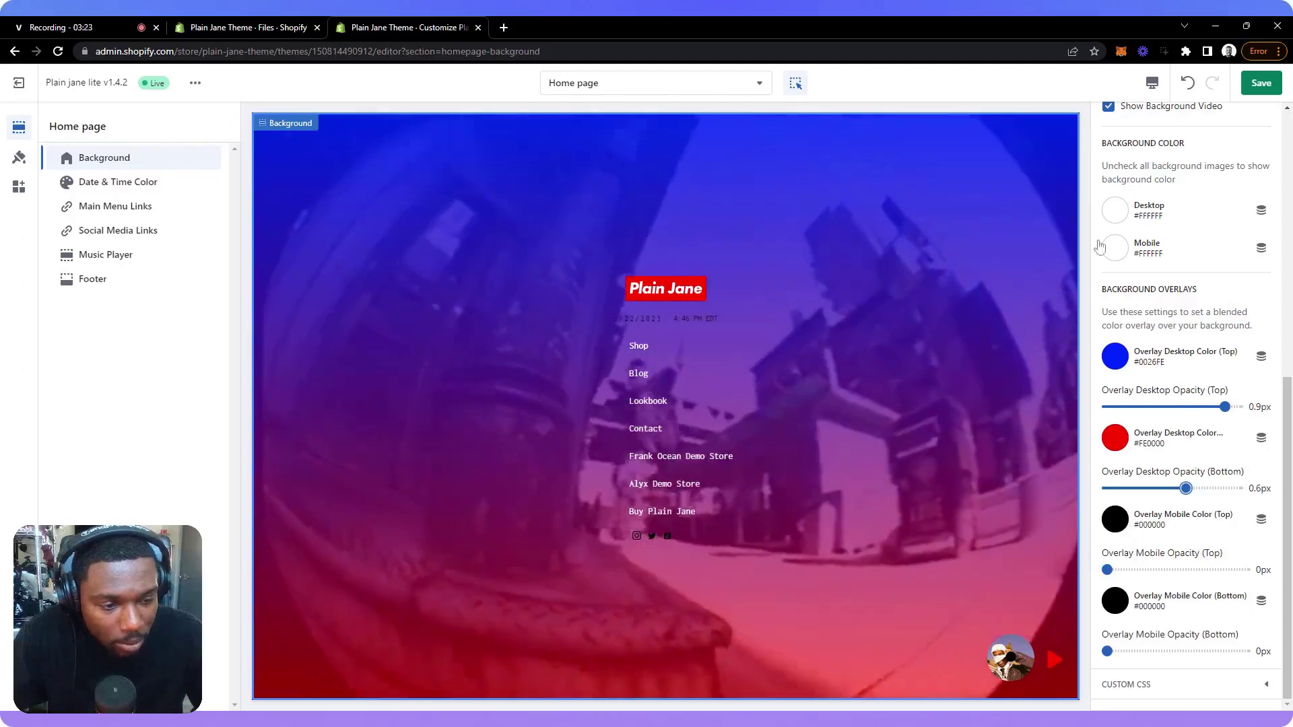
Step: Switch the preview to Mobile and set the top mobile overlay to grey #787878, adjusting its opacity
{"action": "left_click", "coordinate": [1152, 83]}
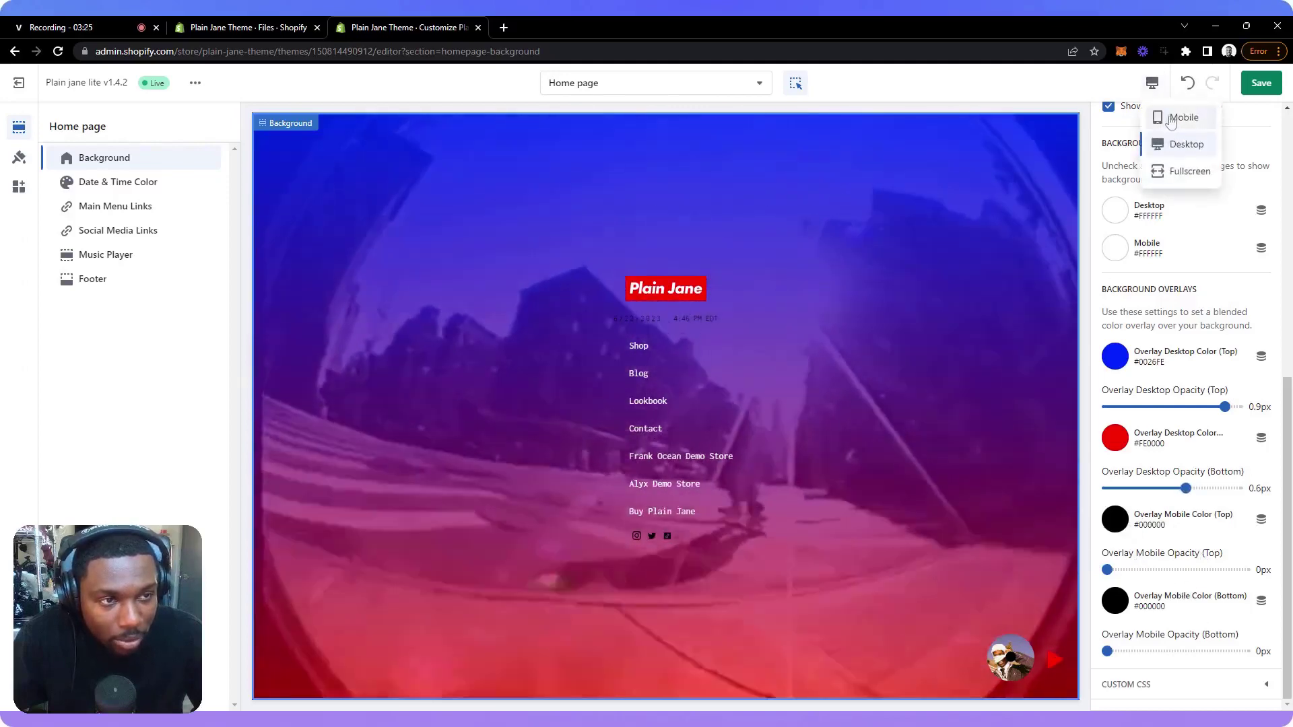
{"action": "left_click", "coordinate": [1183, 117]}
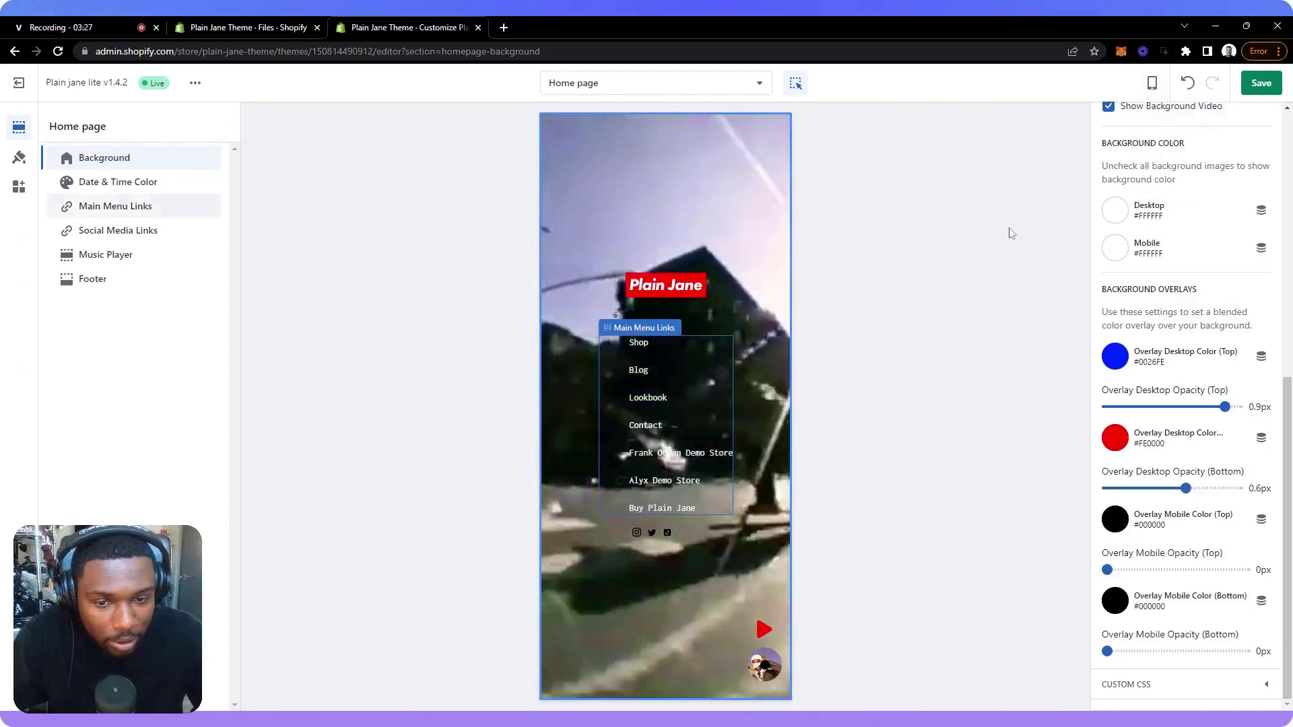
{"action": "left_click", "coordinate": [1126, 529]}
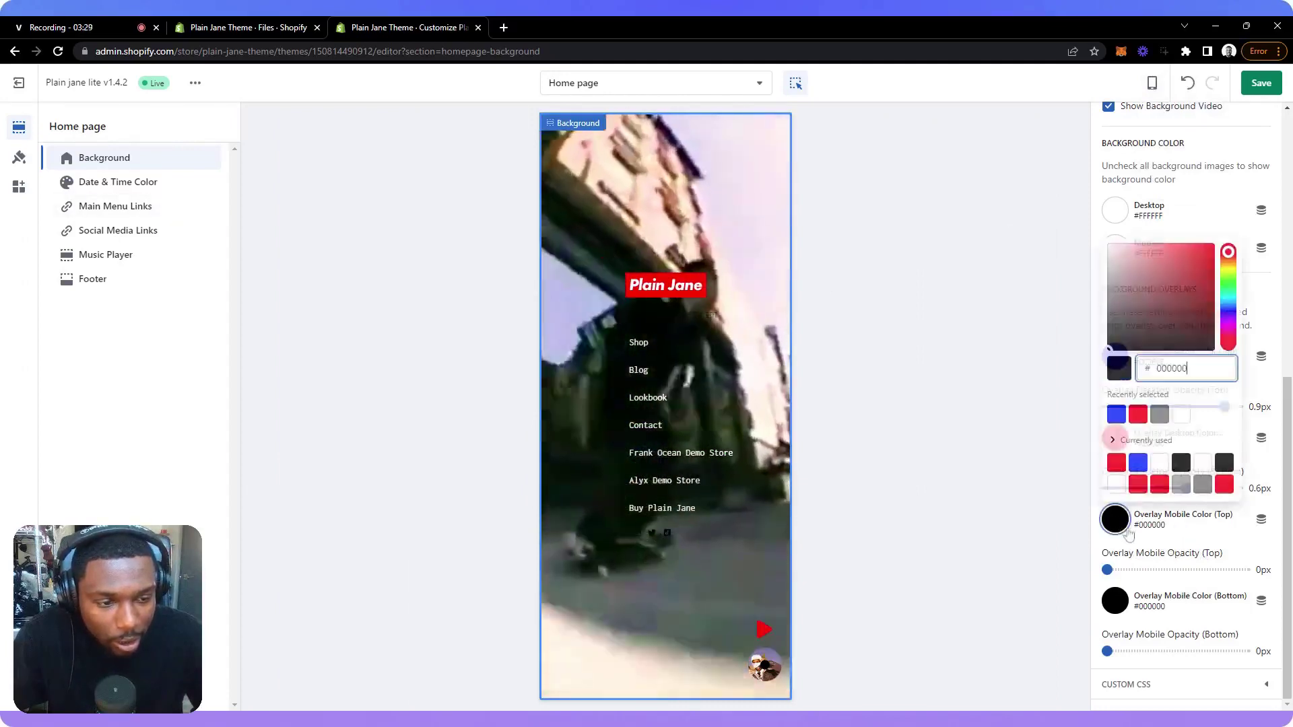
{"action": "left_click", "coordinate": [1203, 484]}
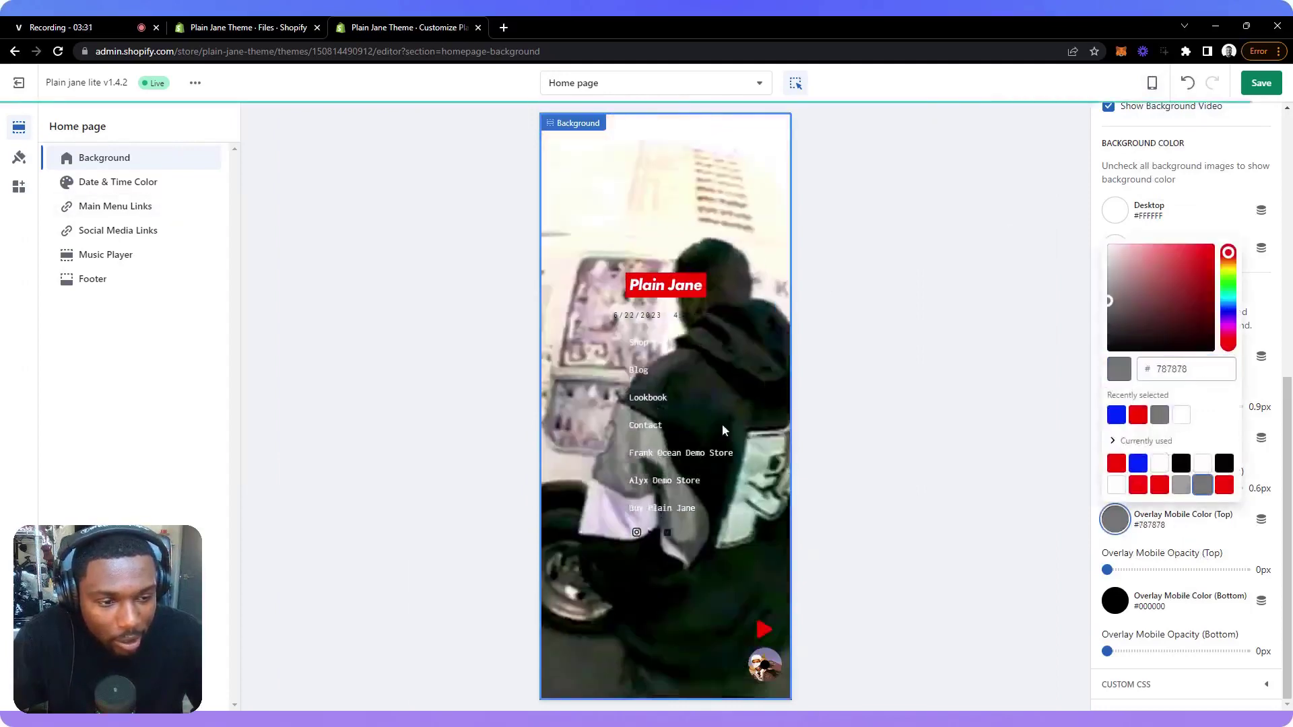
{"action": "left_click", "coordinate": [1120, 570]}
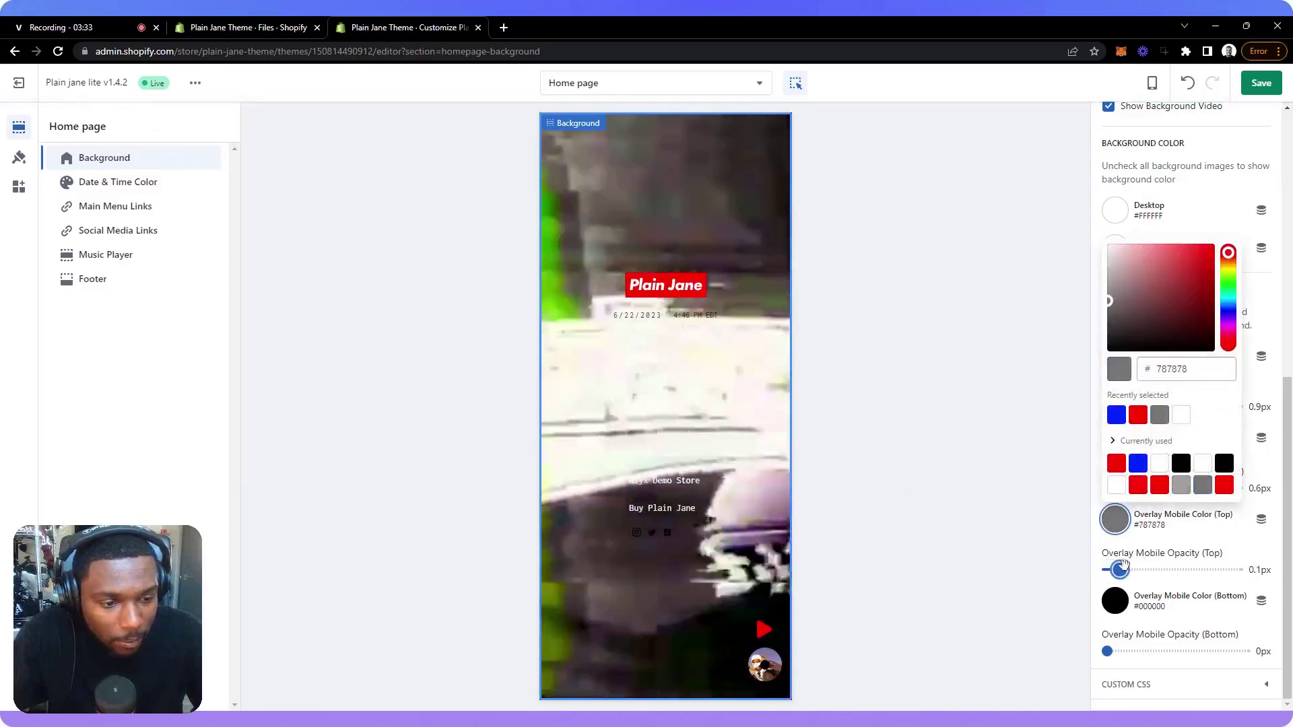
{"action": "left_click_drag", "start_coordinate": [1124, 566], "coordinate": [1173, 570]}
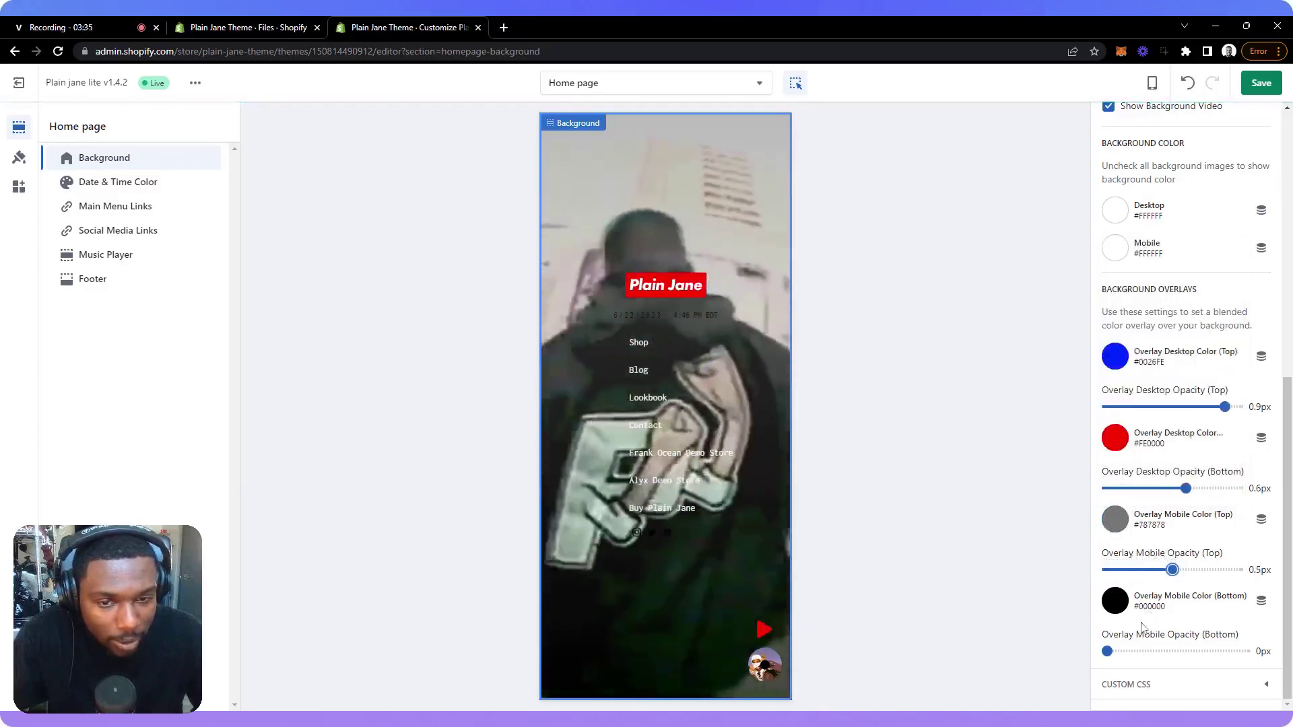
Step: Set the bottom mobile overlay to red #FF0000 and adjust its opacity slider
{"action": "left_click", "coordinate": [1115, 600]}
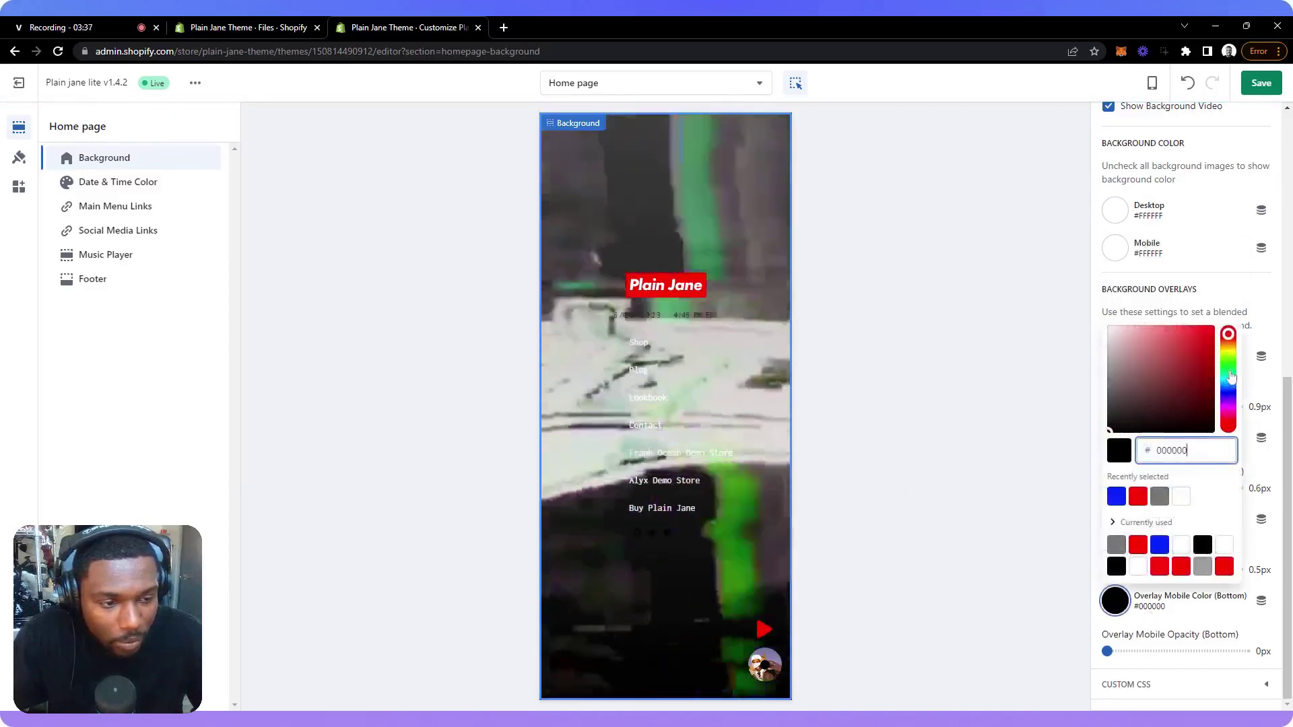
{"action": "left_click", "coordinate": [1225, 566]}
{"action": "left_click_drag", "start_coordinate": [1107, 652], "coordinate": [1199, 651]}
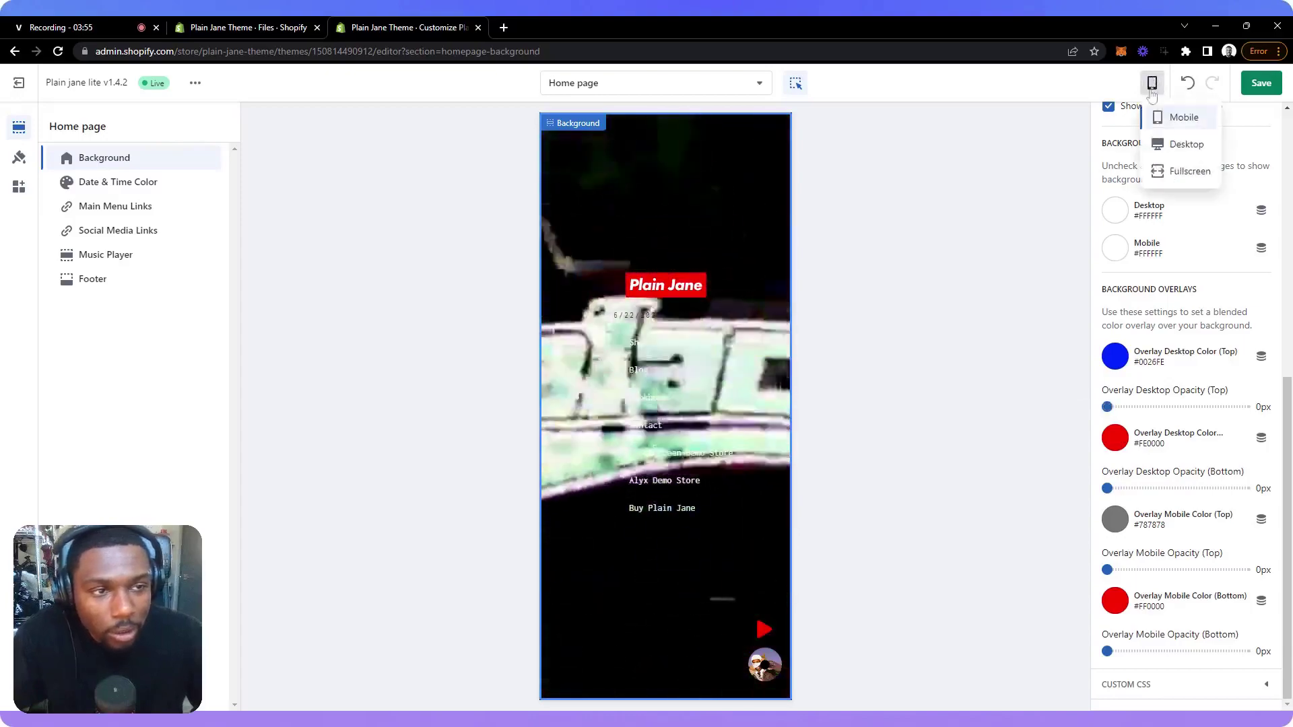
Step: Switch the preview to Desktop and highlight the Video Background note about iPhones
{"action": "left_click", "coordinate": [1183, 146]}
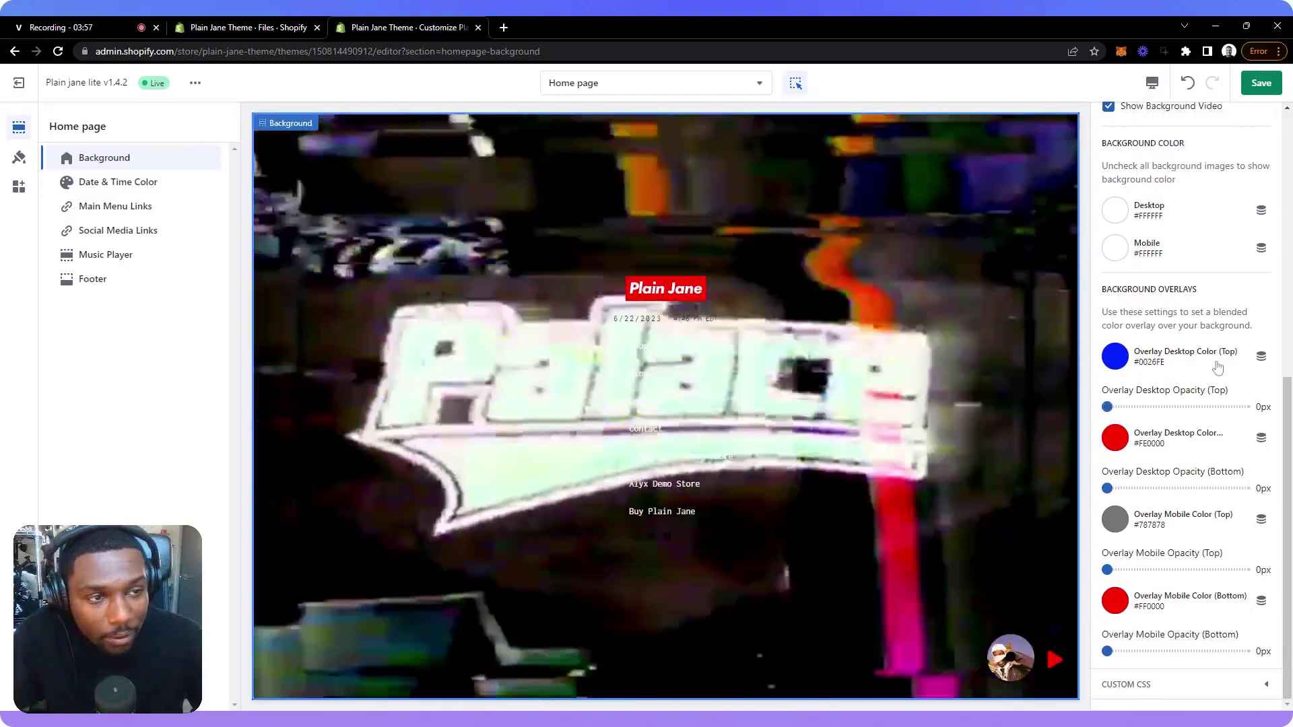
{"action": "scroll", "coordinate": [1196, 370], "scroll_direction": "up", "scroll_amount": 4}
{"action": "scroll", "coordinate": [1196, 369], "scroll_direction": "up", "scroll_amount": 3}
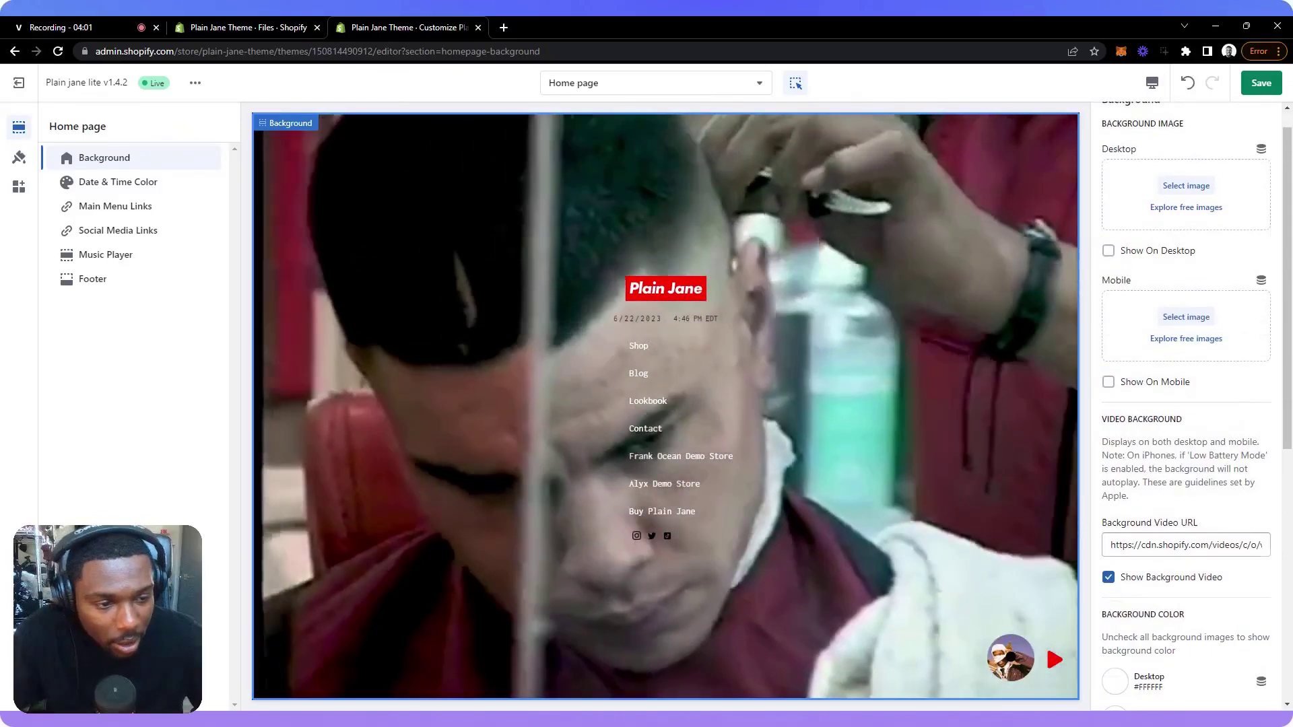
{"action": "scroll", "coordinate": [1137, 397], "scroll_direction": "down", "scroll_amount": 1}
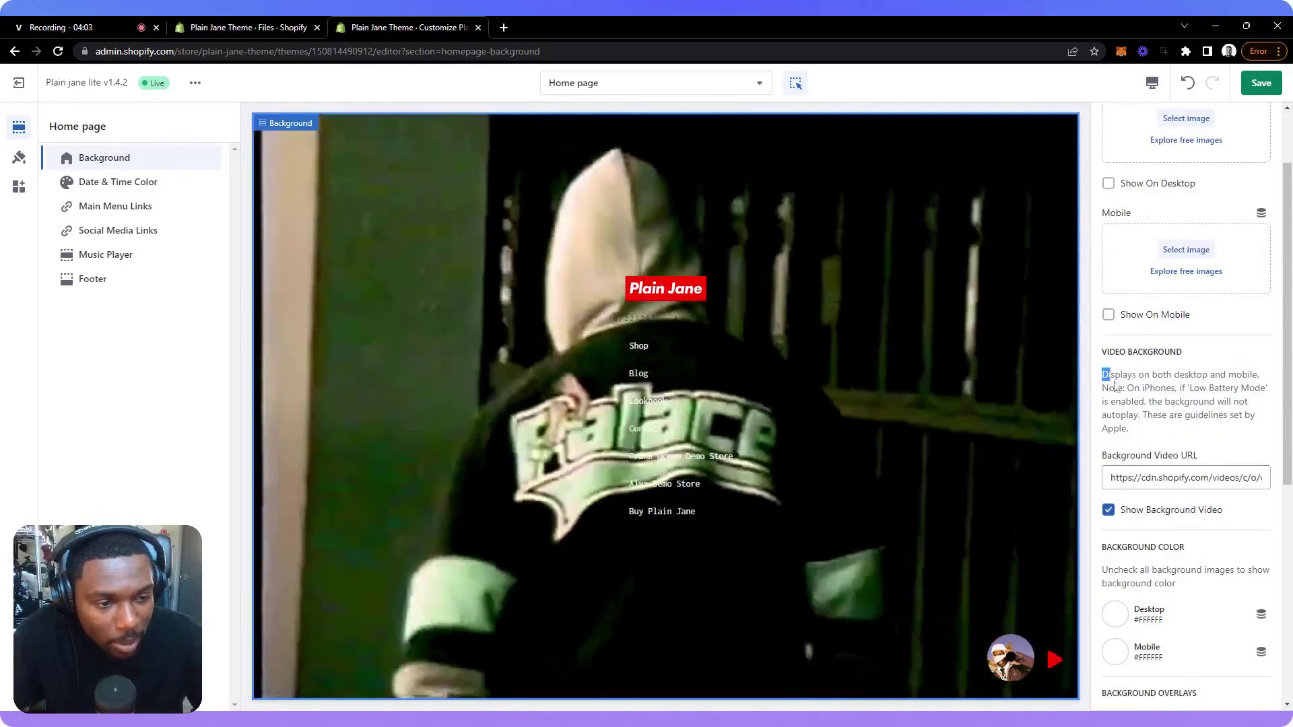
{"action": "left_click_drag", "start_coordinate": [1103, 374], "coordinate": [1129, 429]}
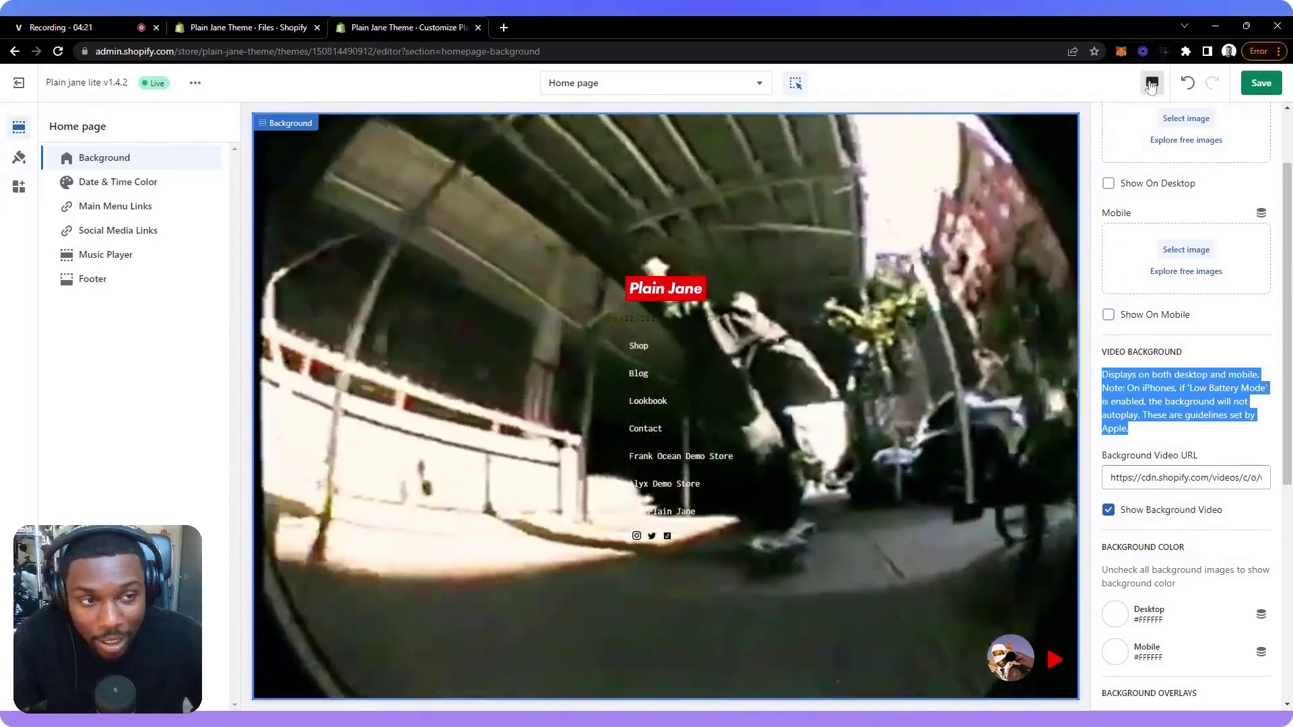
Step: Switch the preview to the Mobile layout to view the untinted Palace video
{"action": "left_click", "coordinate": [1152, 82]}
{"action": "left_click", "coordinate": [1175, 121]}
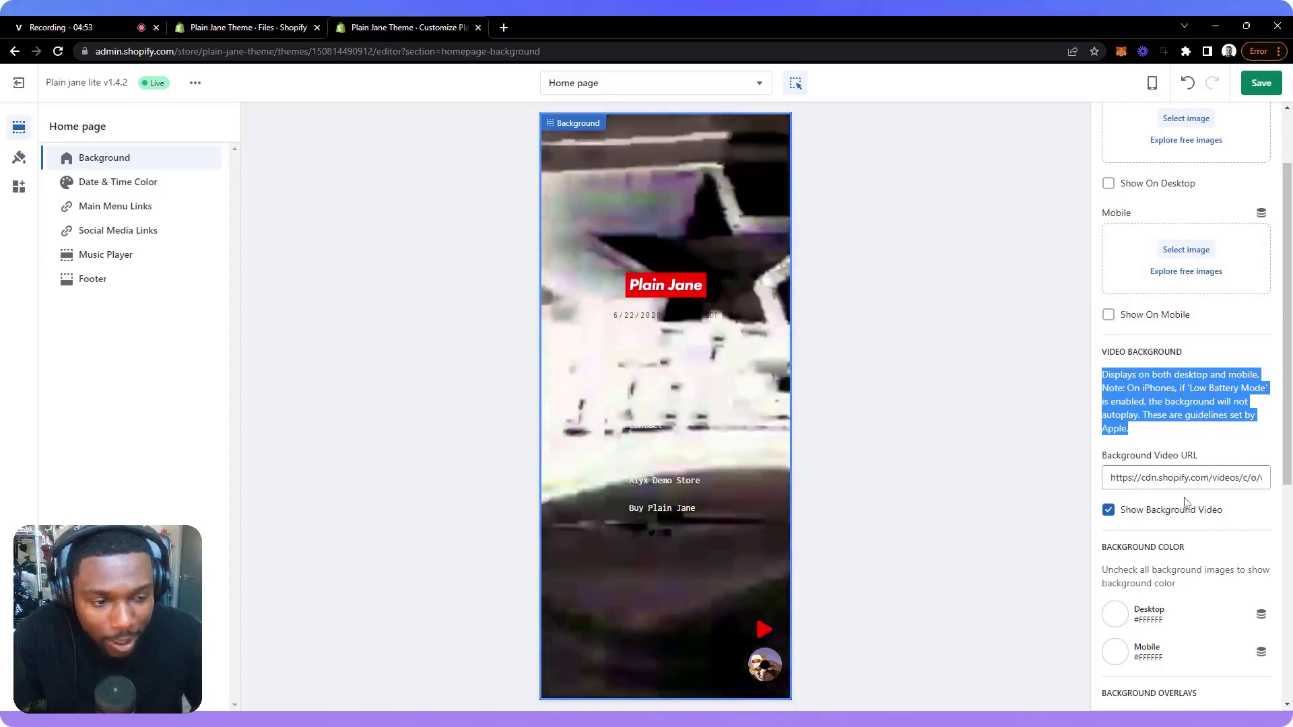
{"action": "scroll", "coordinate": [1108, 413], "scroll_direction": "down", "scroll_amount": 1}
{"action": "scroll", "coordinate": [1108, 412], "scroll_direction": "up", "scroll_amount": 3}
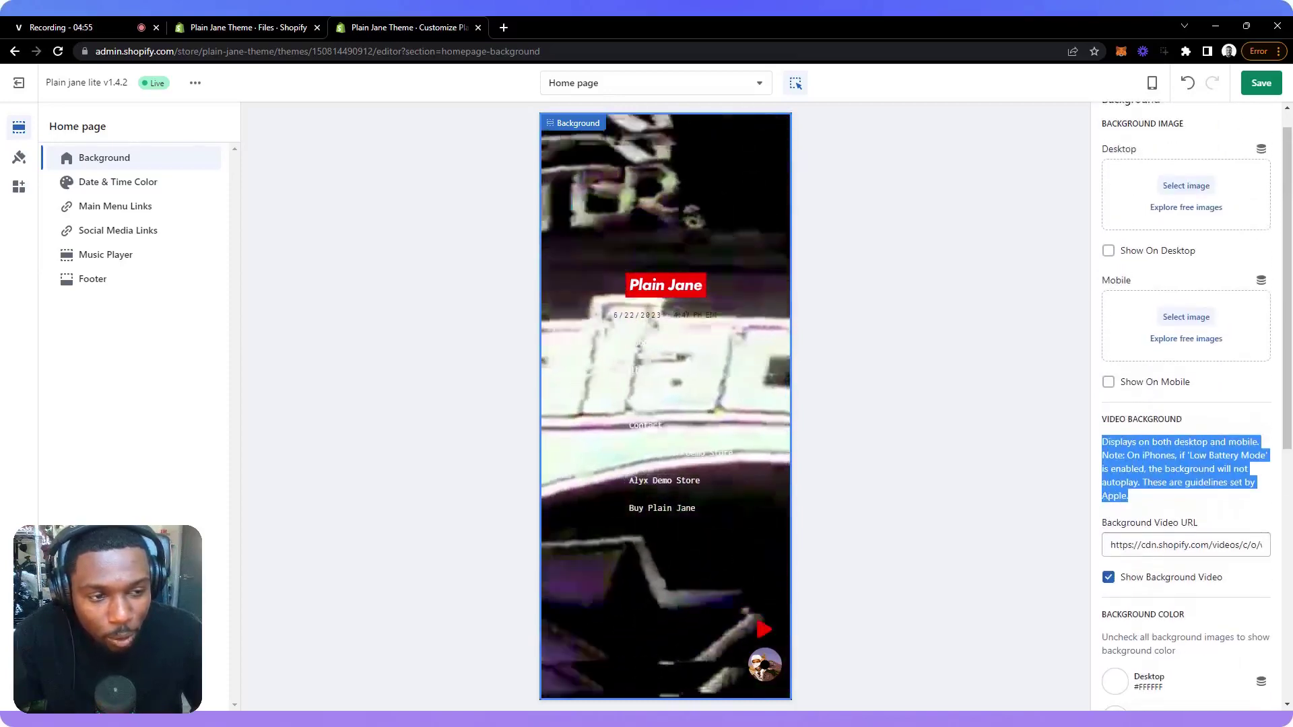
Step: Tick Show On Mobile, search the image library for 'gif', and close it without choosing anything
{"action": "left_click", "coordinate": [1108, 411]}
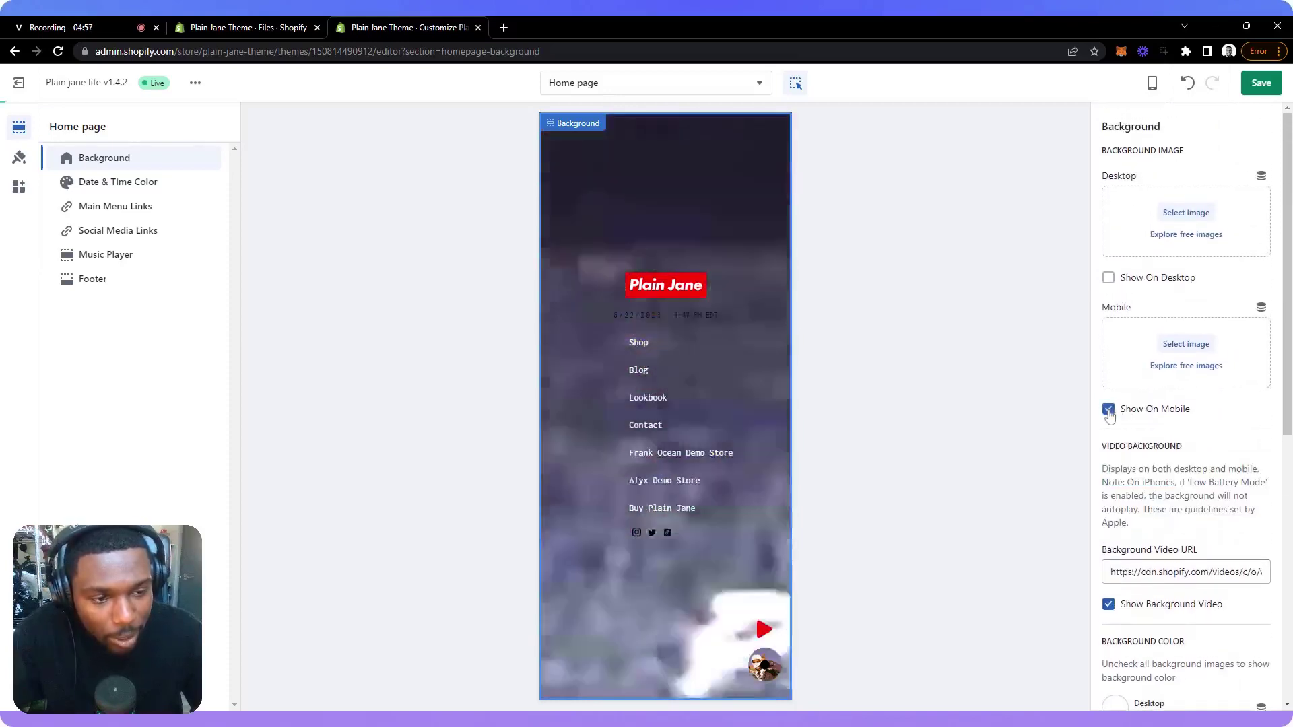
{"action": "left_click", "coordinate": [1154, 350]}
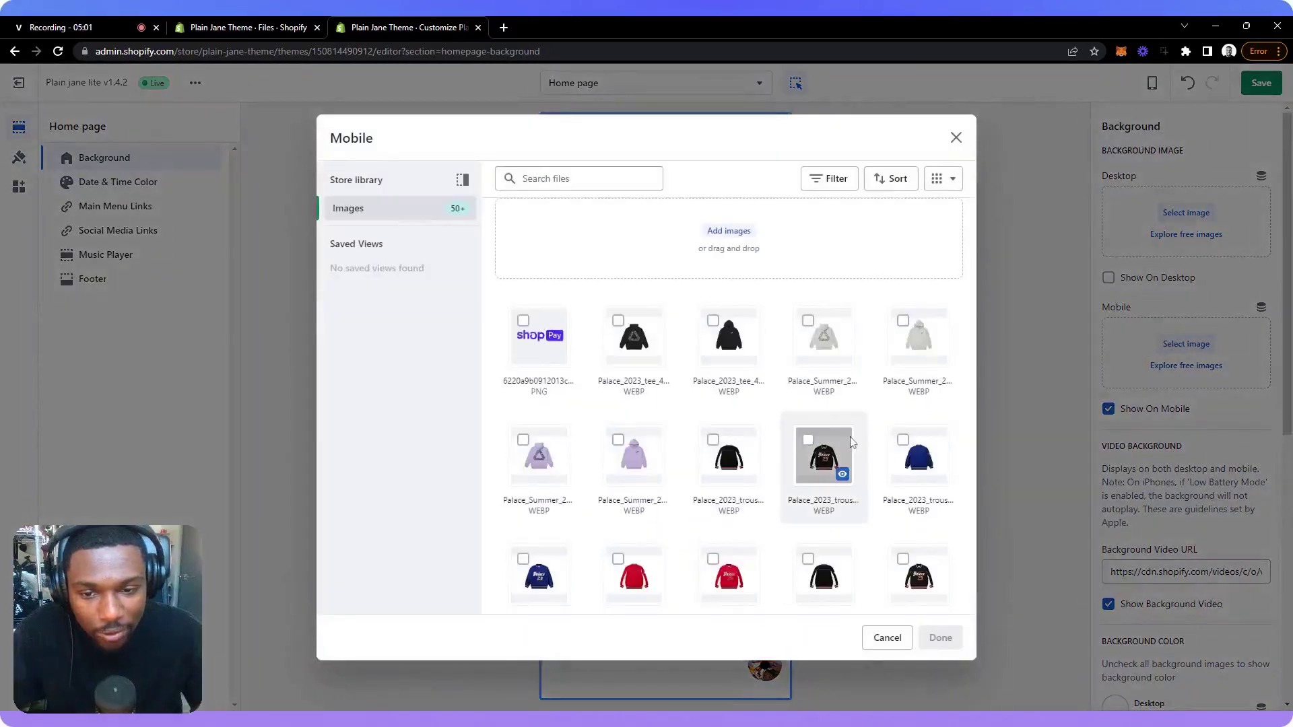
{"action": "scroll", "coordinate": [852, 442], "scroll_direction": "down", "scroll_amount": 10}
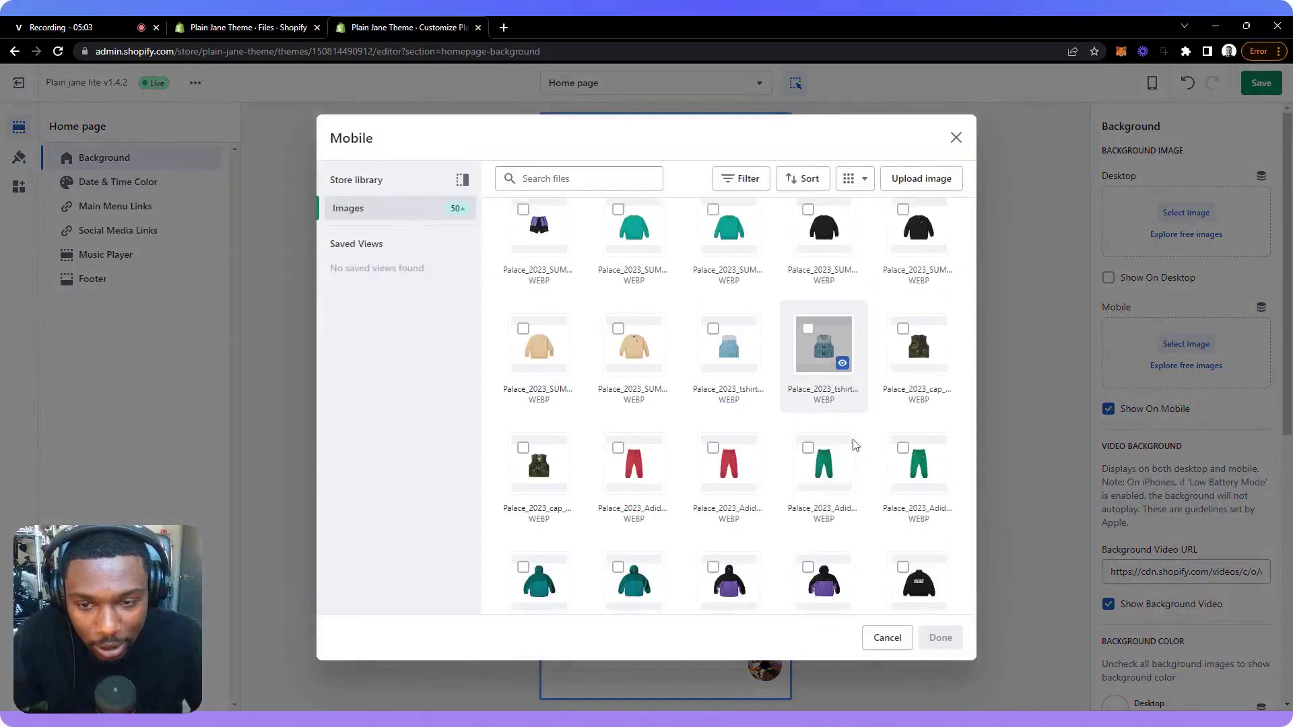
{"action": "scroll", "coordinate": [856, 441], "scroll_direction": "down", "scroll_amount": 10}
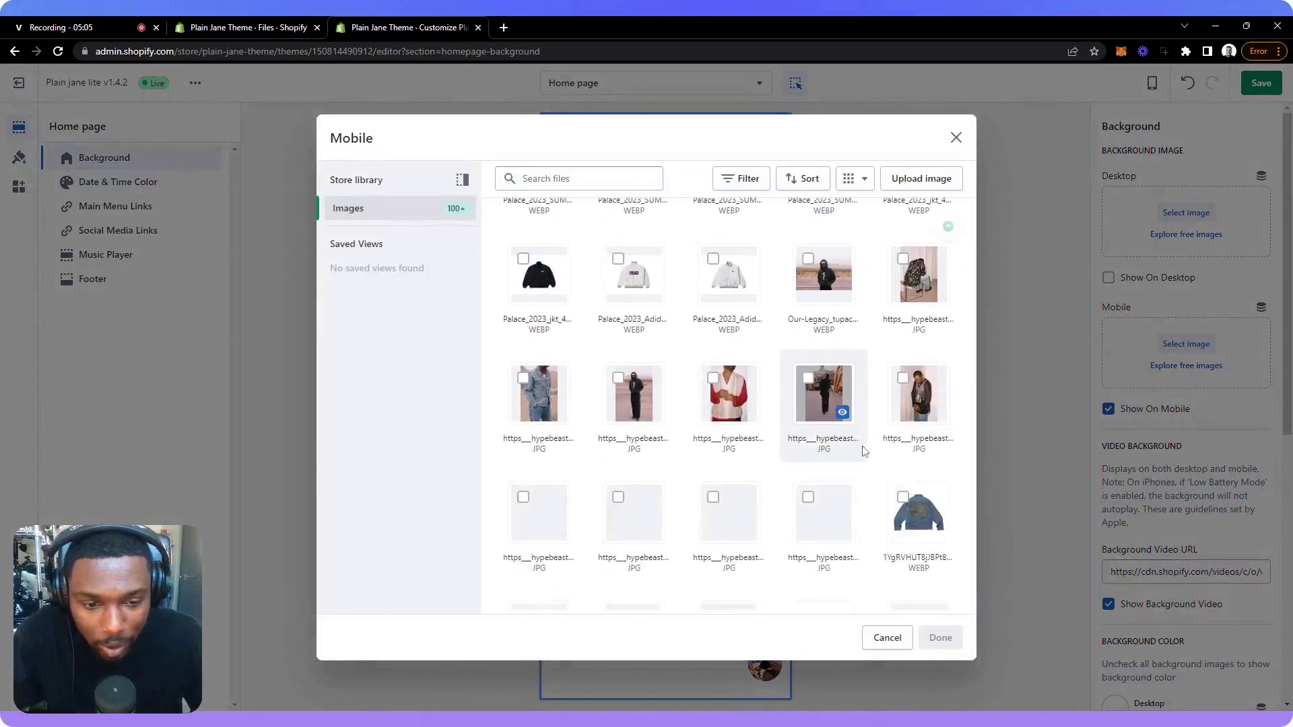
{"action": "scroll", "coordinate": [864, 452], "scroll_direction": "down", "scroll_amount": 10}
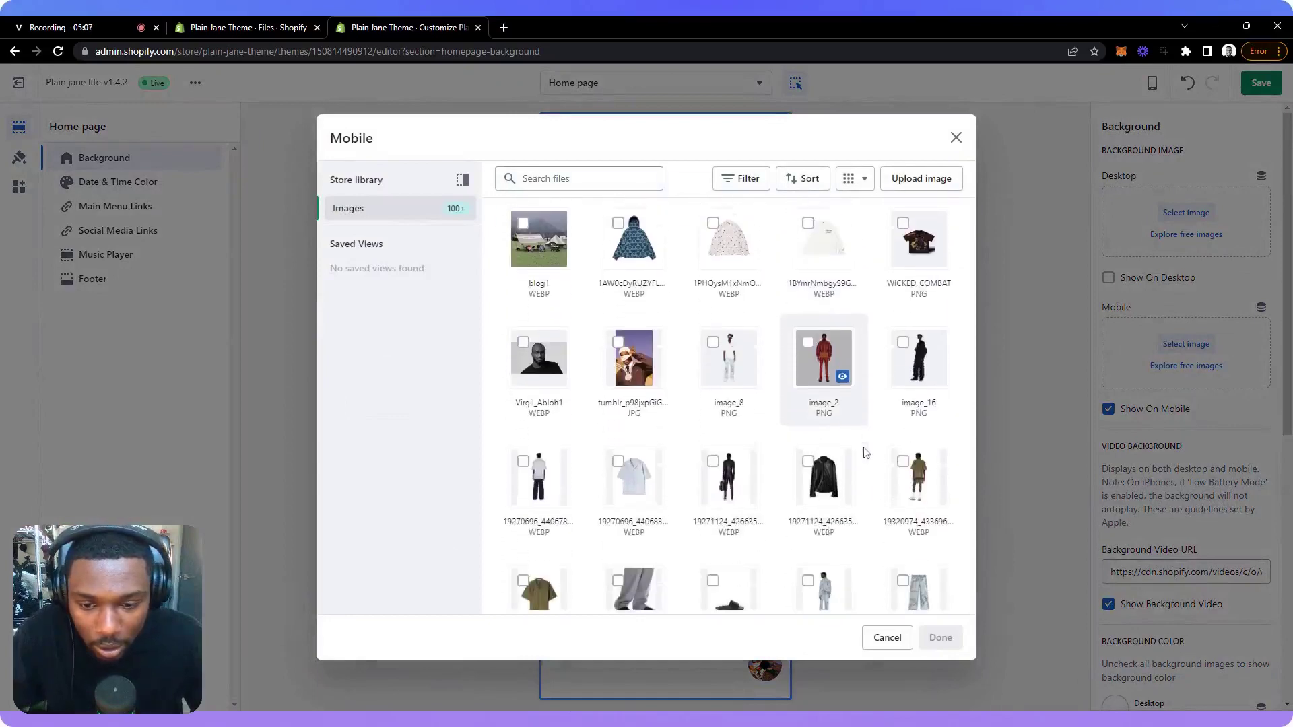
{"action": "scroll", "coordinate": [867, 453], "scroll_direction": "down", "scroll_amount": 10}
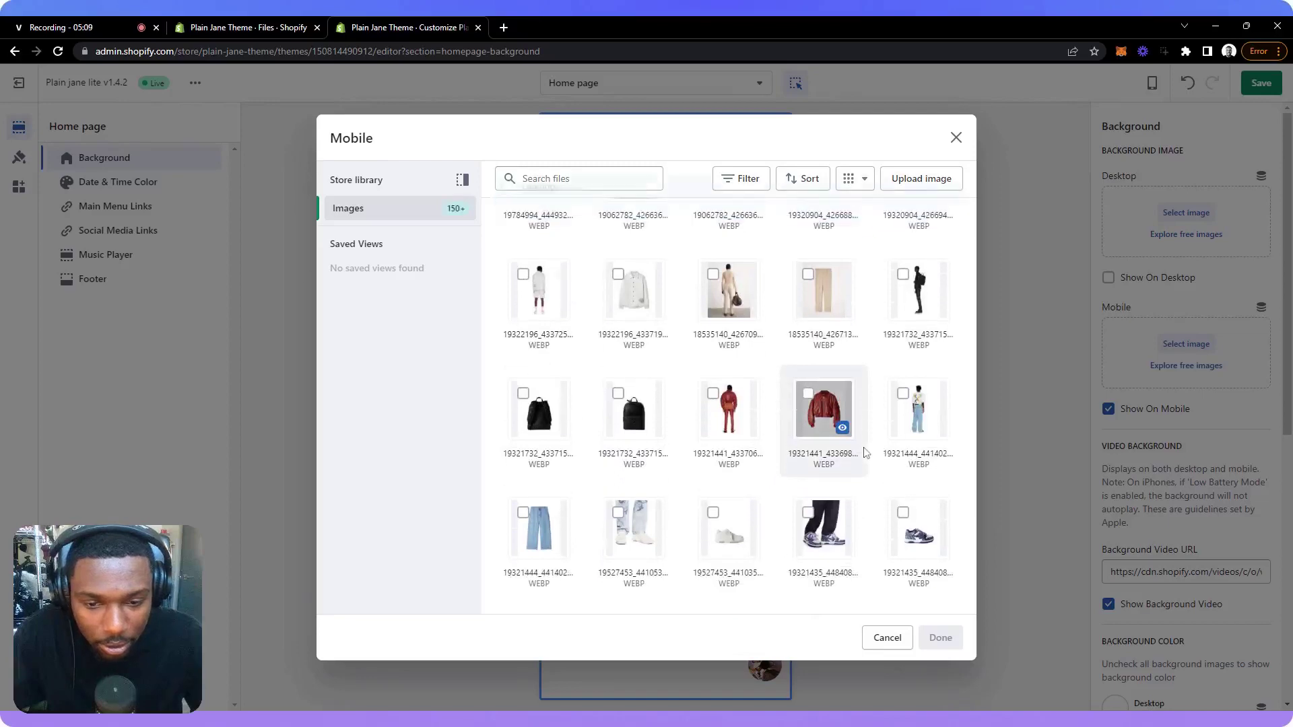
{"action": "scroll", "coordinate": [862, 448], "scroll_direction": "down", "scroll_amount": 5}
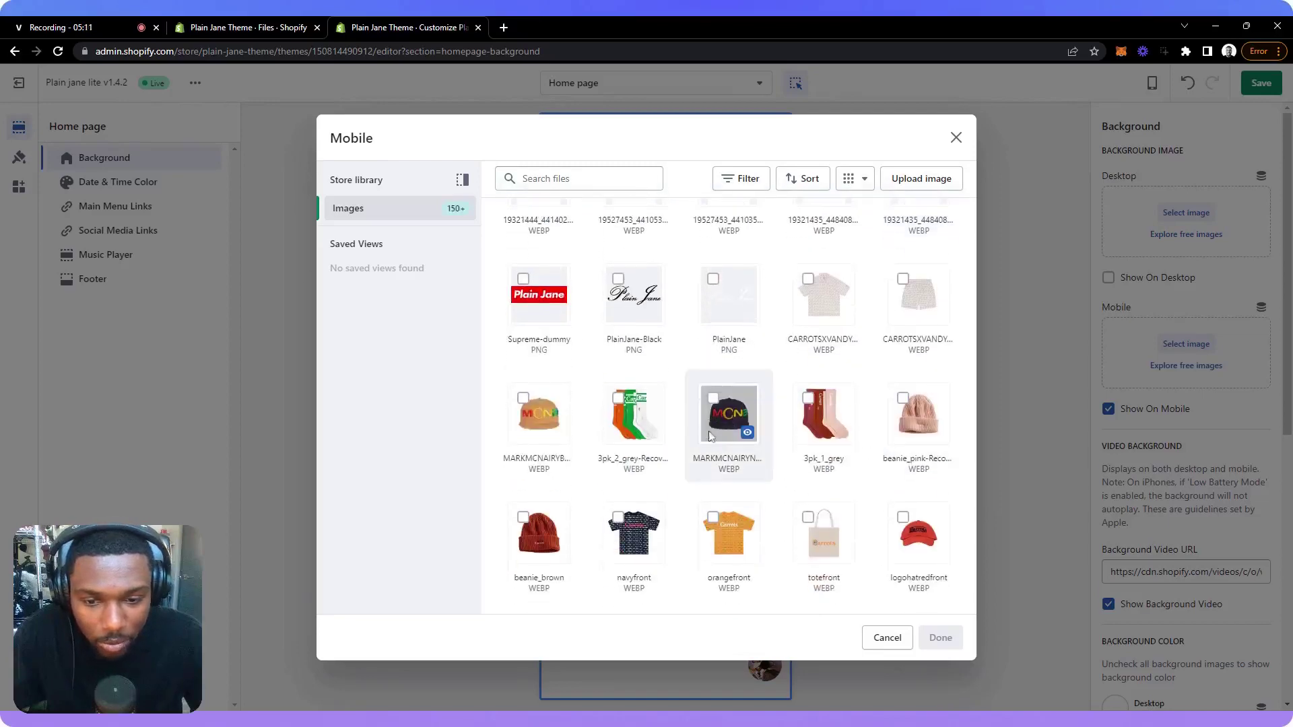
{"action": "scroll", "coordinate": [709, 436], "scroll_direction": "down", "scroll_amount": 10}
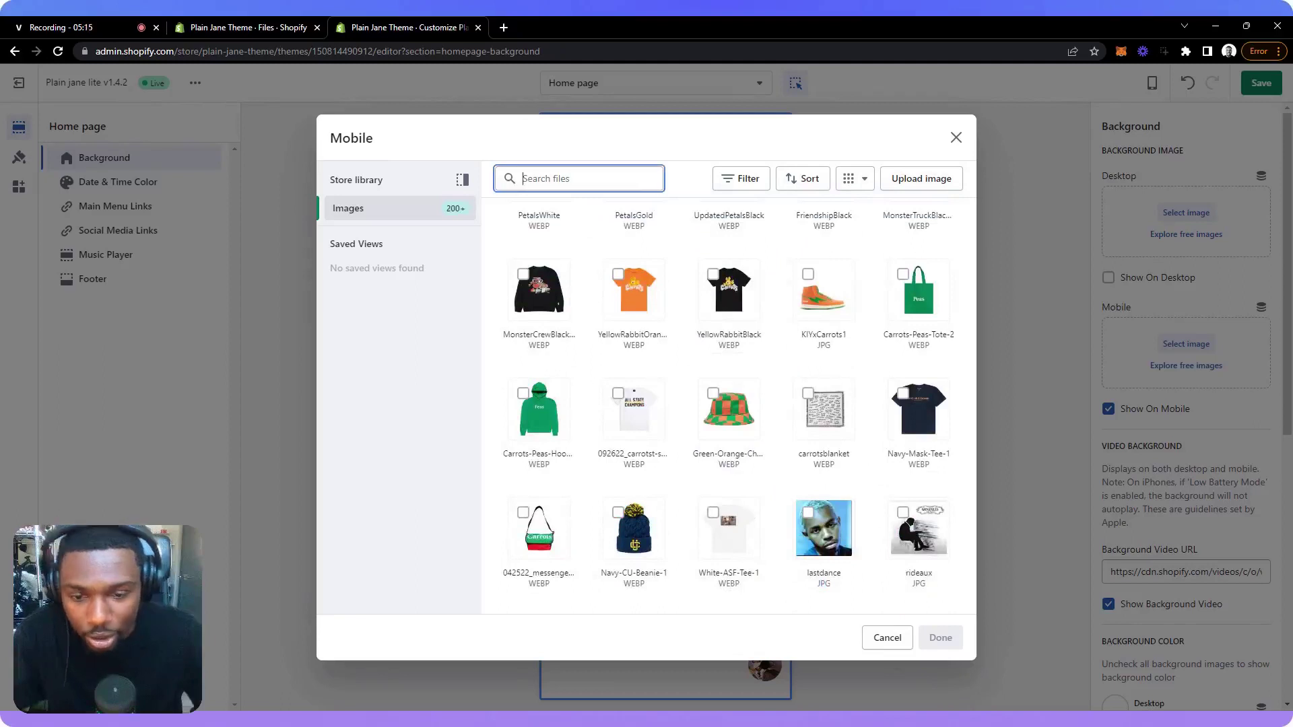
{"action": "type", "text": "gif"}
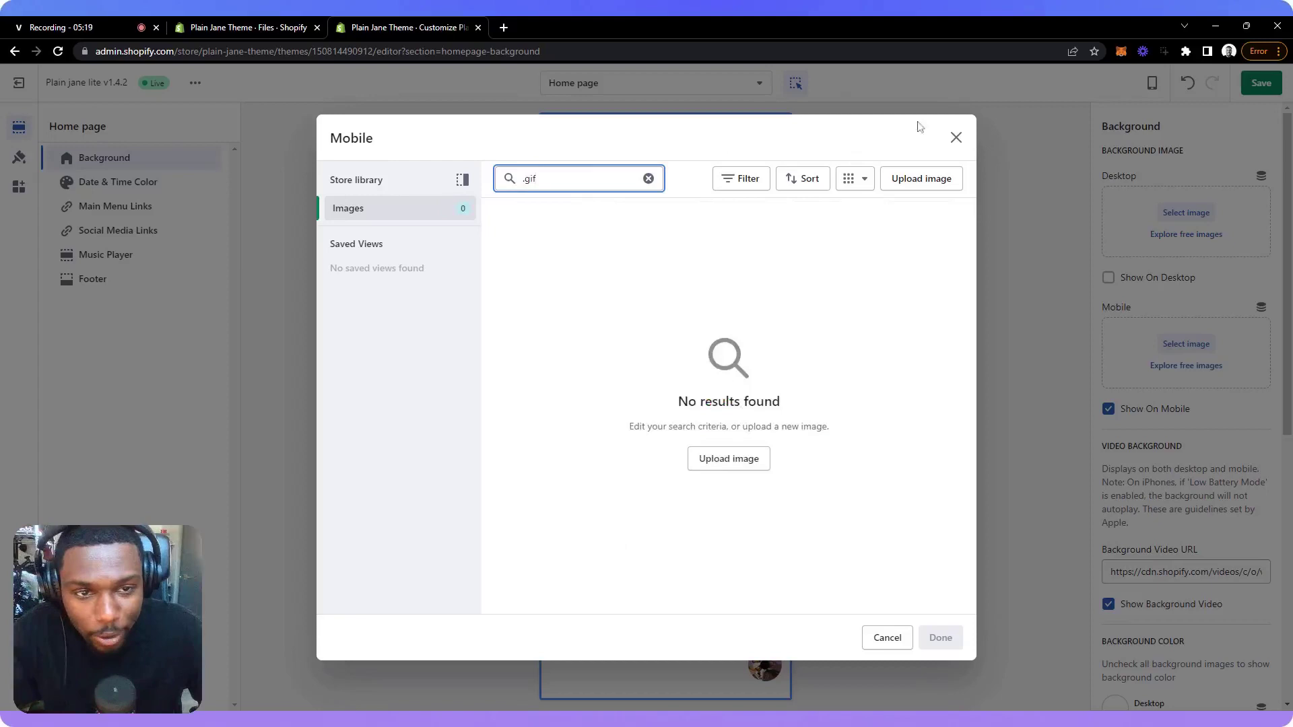
{"action": "left_click", "coordinate": [957, 138]}
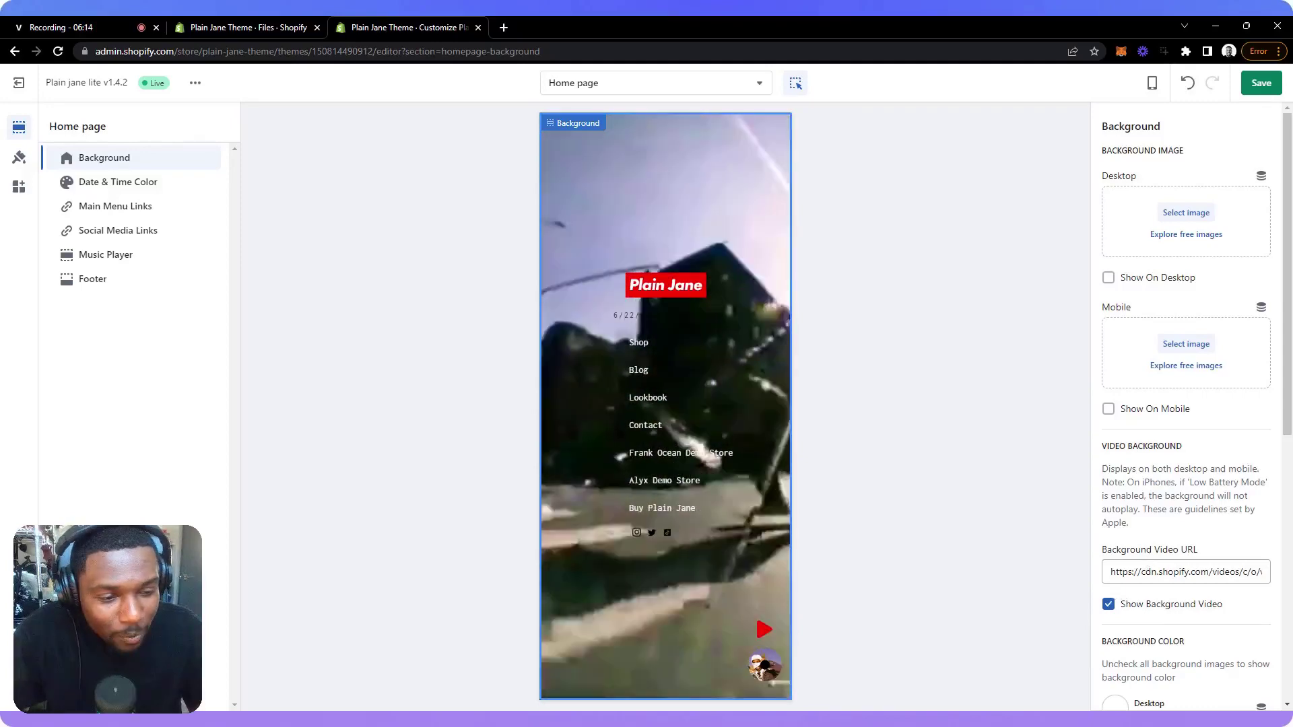
Step: Return the preview to Desktop and scroll through the zeroed overlay settings to check them
{"action": "left_click", "coordinate": [1153, 83]}
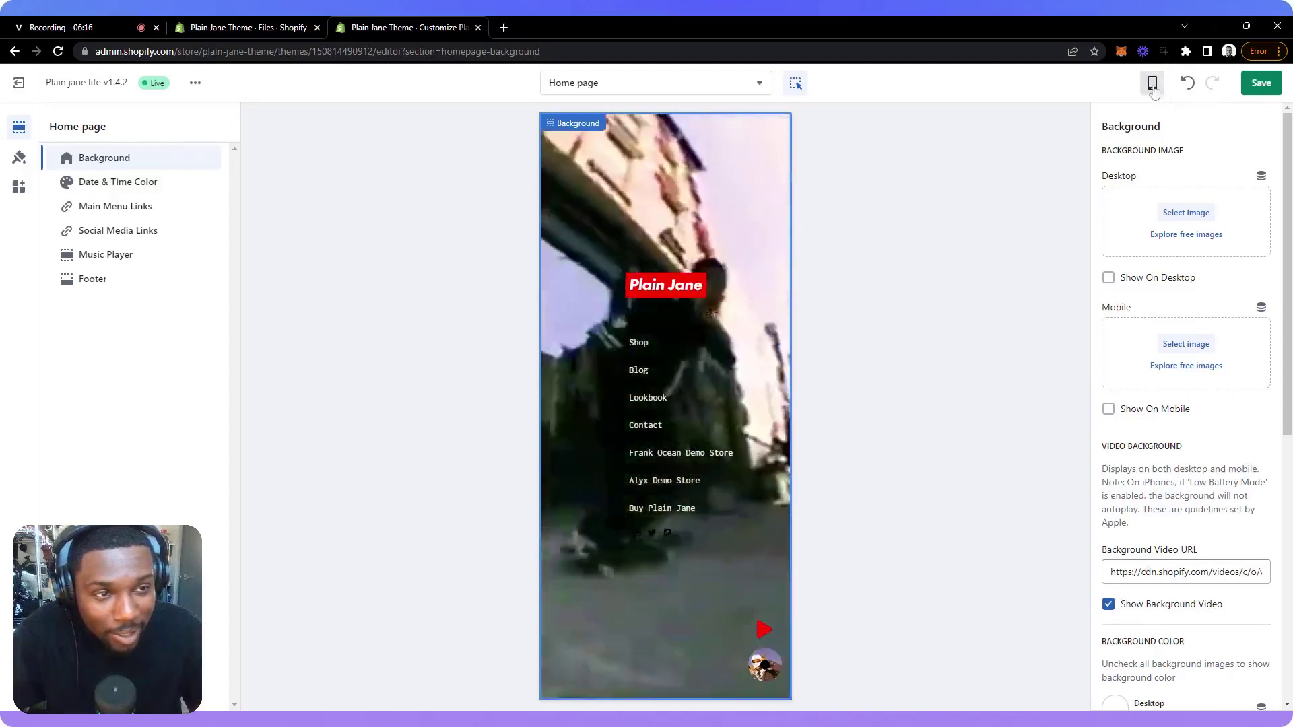
{"action": "left_click", "coordinate": [1185, 144]}
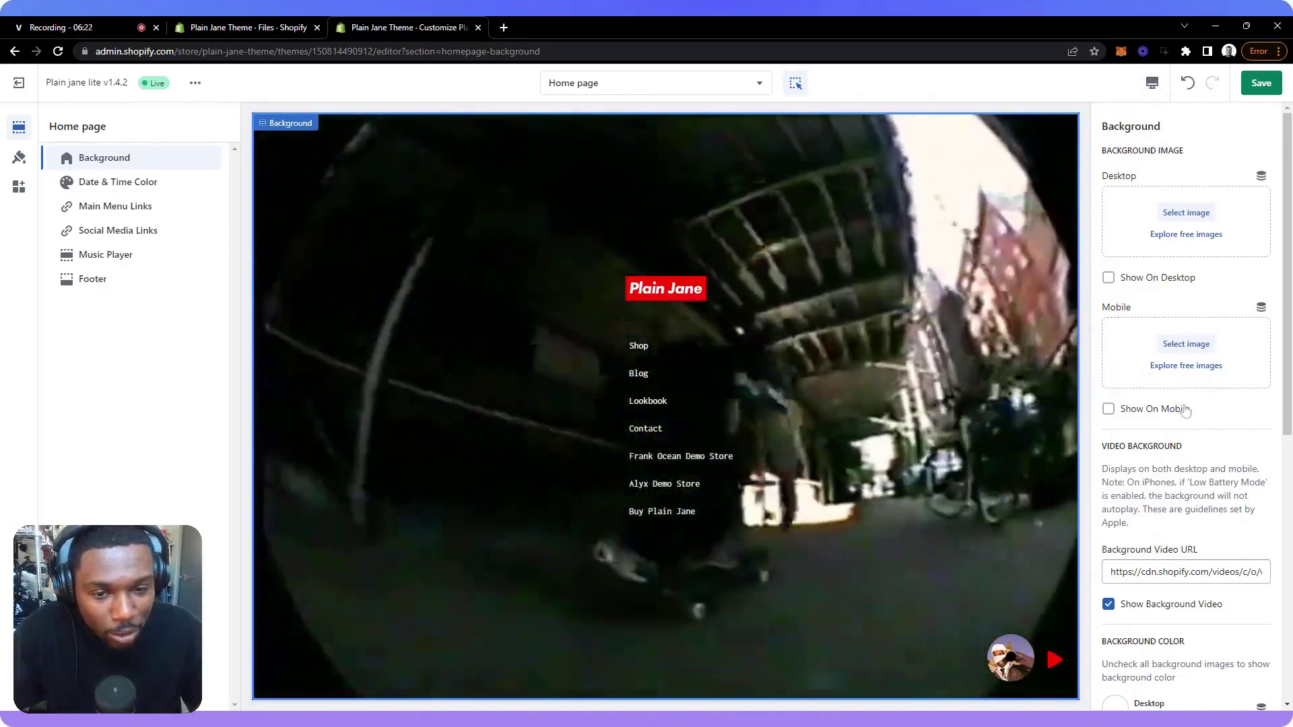
{"action": "scroll", "coordinate": [1186, 412], "scroll_direction": "down", "scroll_amount": 4}
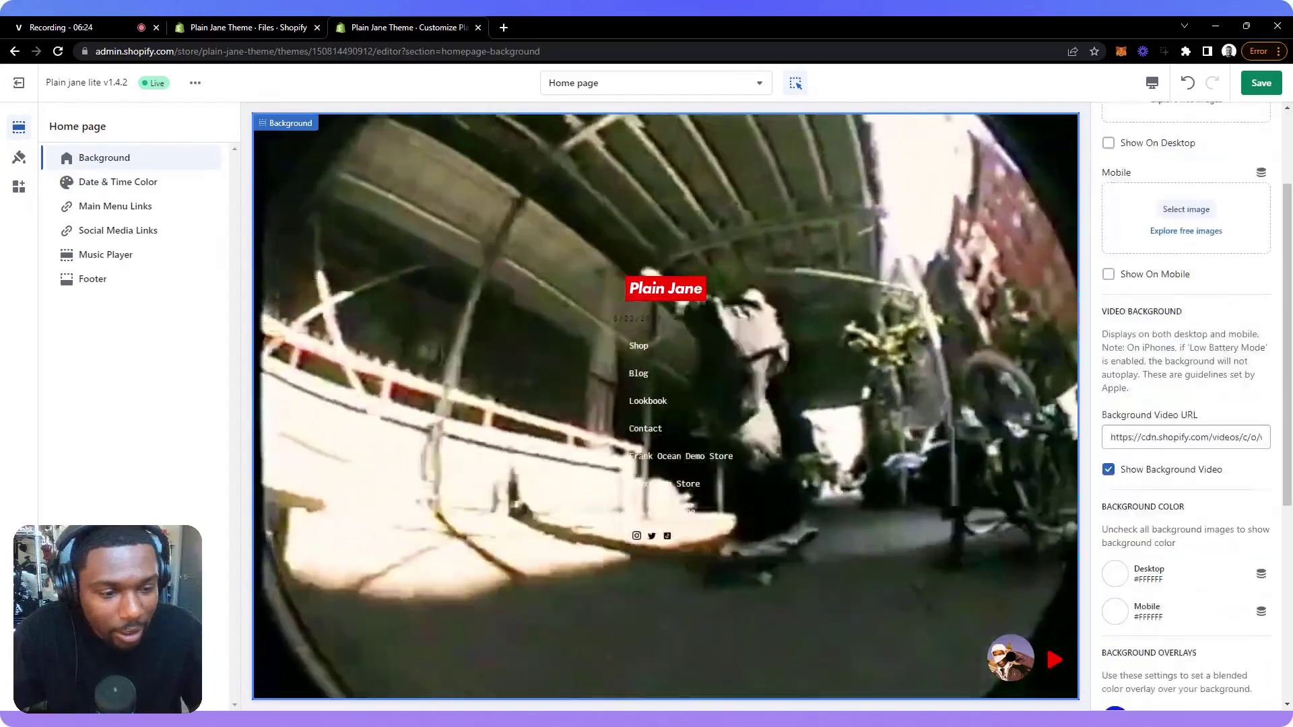
{"action": "scroll", "coordinate": [1178, 496], "scroll_direction": "down", "scroll_amount": 2}
{"action": "scroll", "coordinate": [1155, 491], "scroll_direction": "up", "scroll_amount": 2}
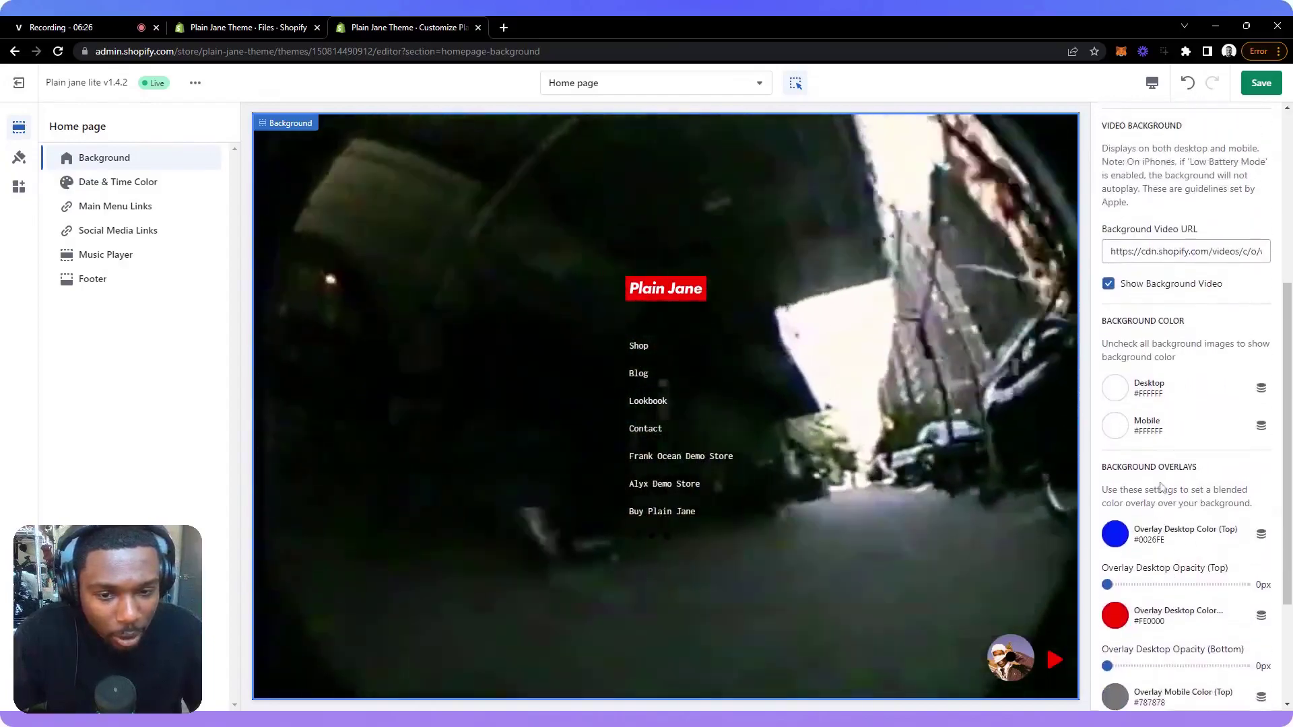
{"action": "scroll", "coordinate": [1161, 488], "scroll_direction": "up", "scroll_amount": 3}
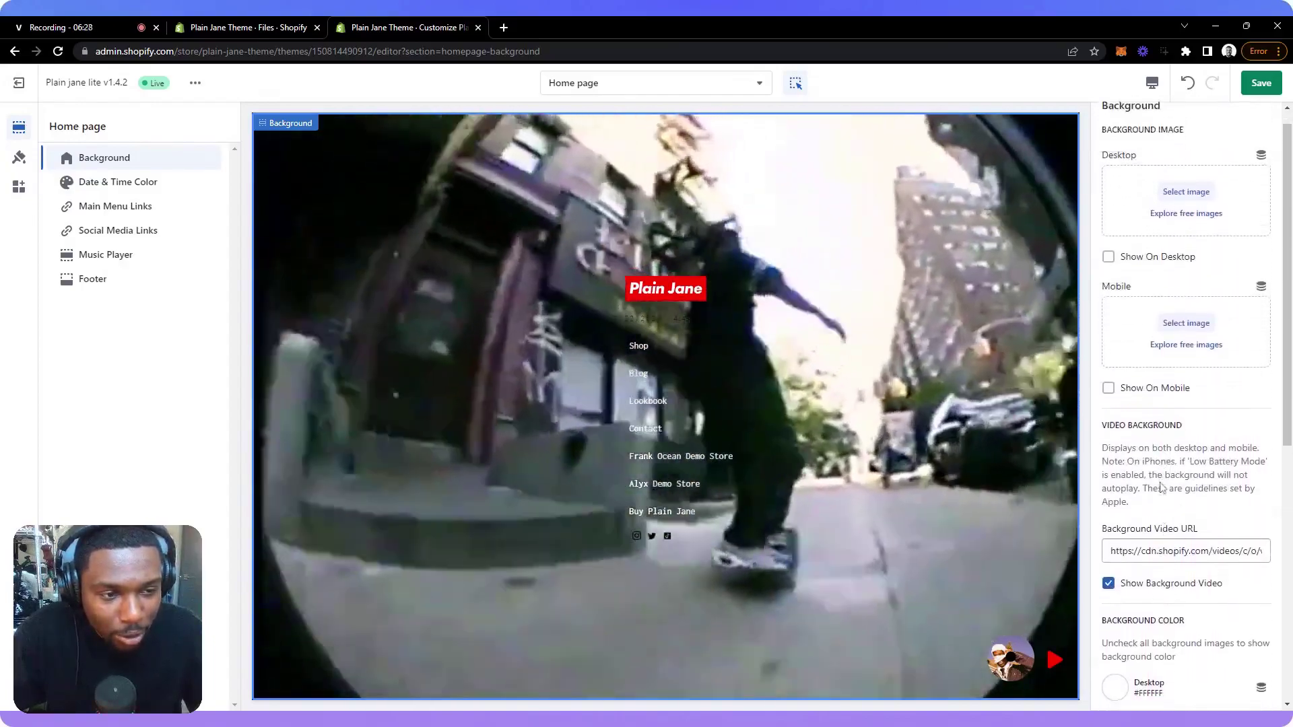